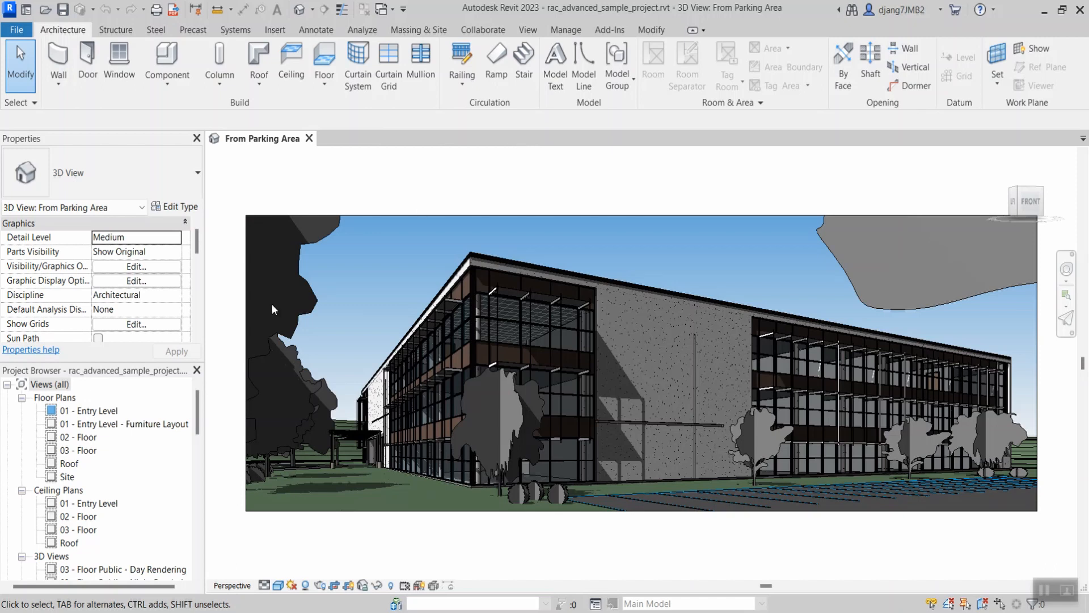
- Create a keynote legend under the default name Keynote Legend, checking its filter options and keeping the default fields
drag(196, 417, 189, 526)
right_click(47, 465)
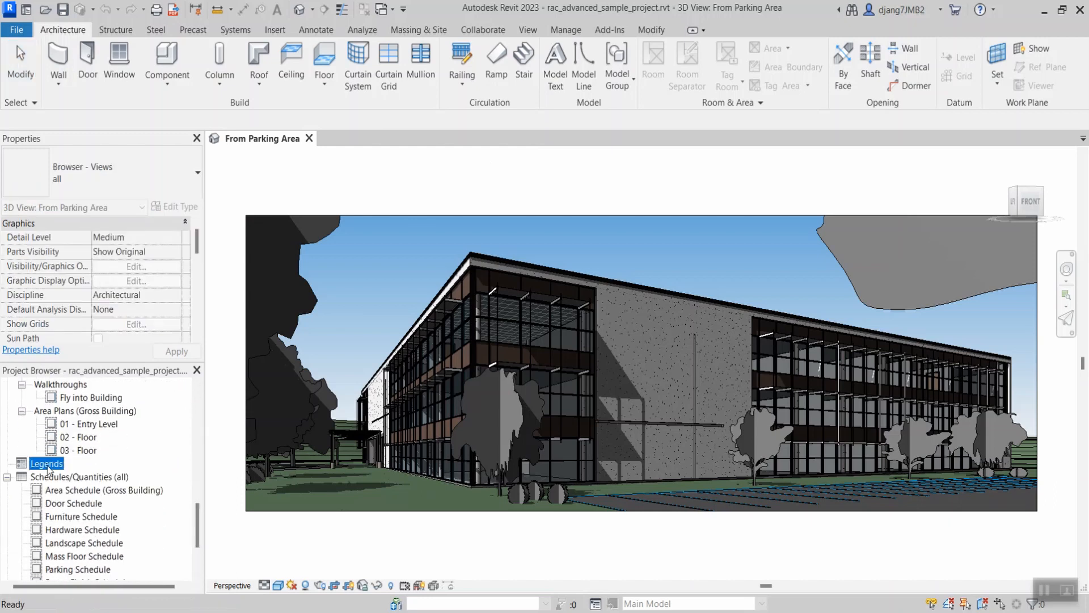
click(133, 492)
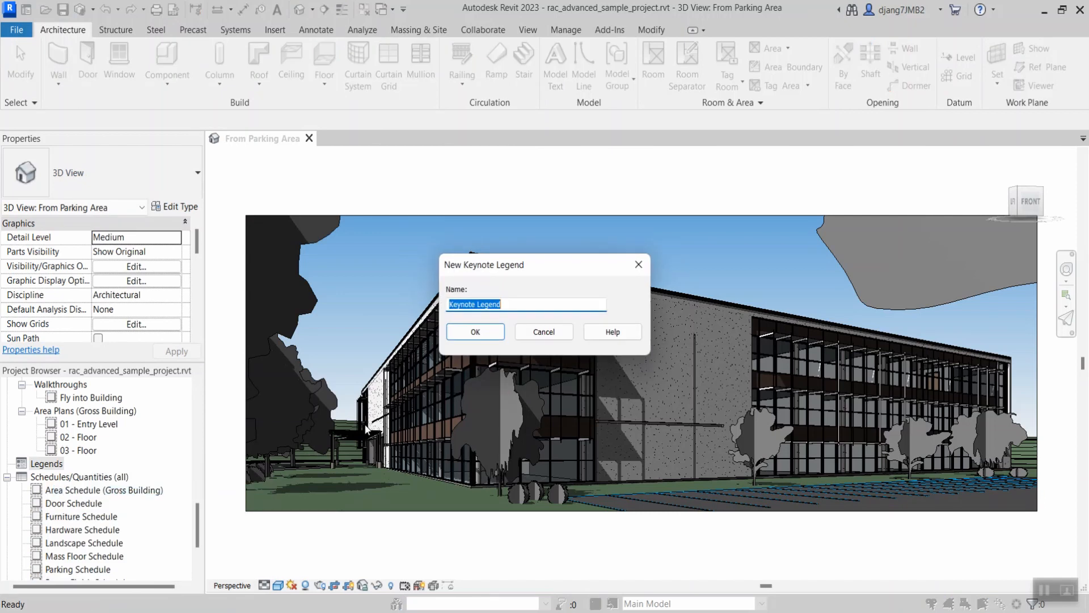
click(474, 333)
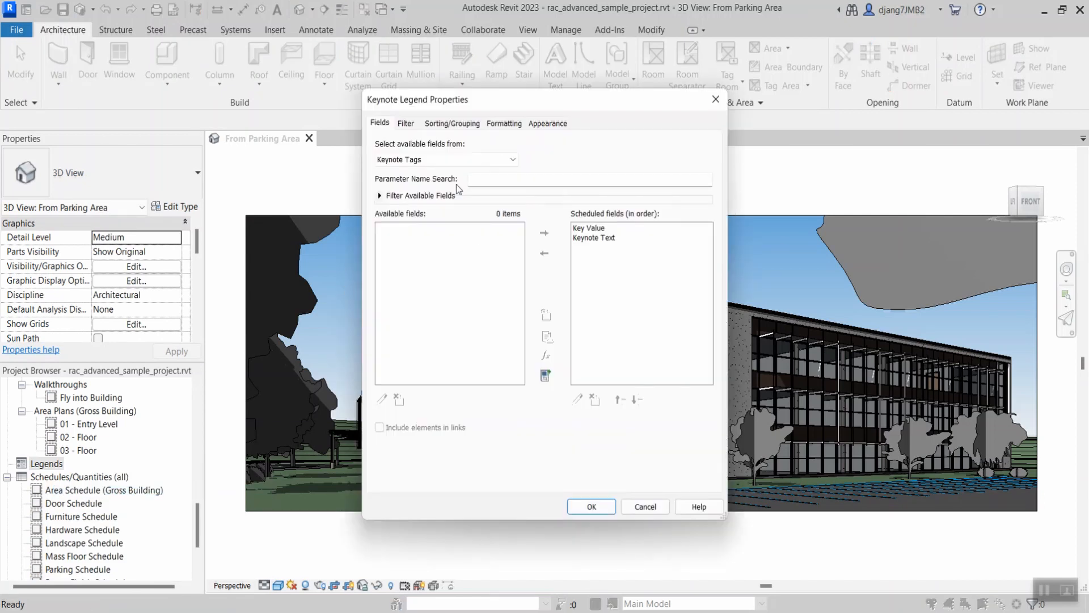
click(417, 128)
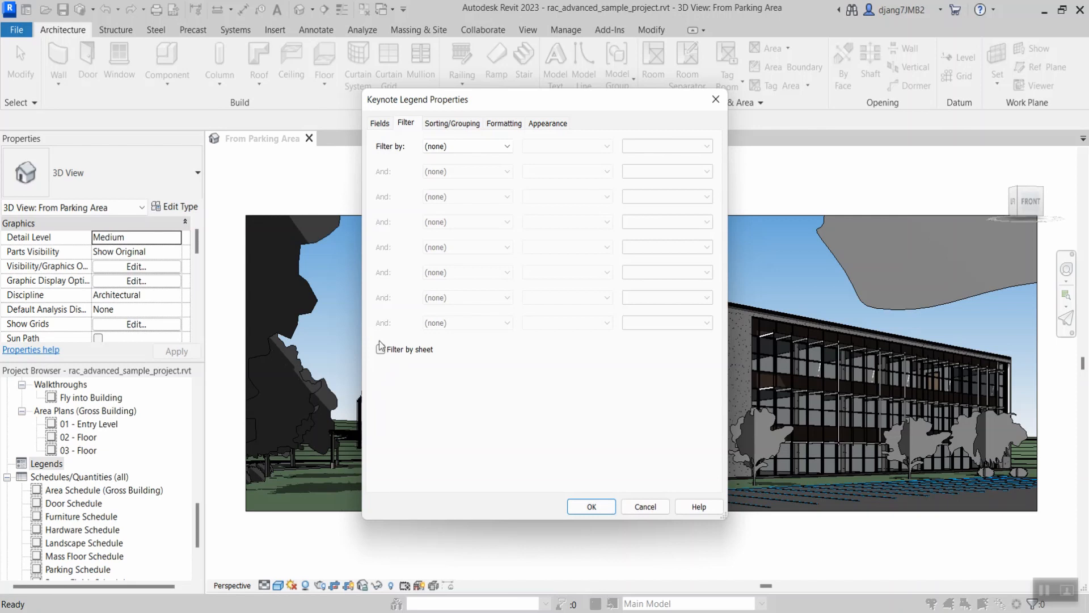
click(591, 507)
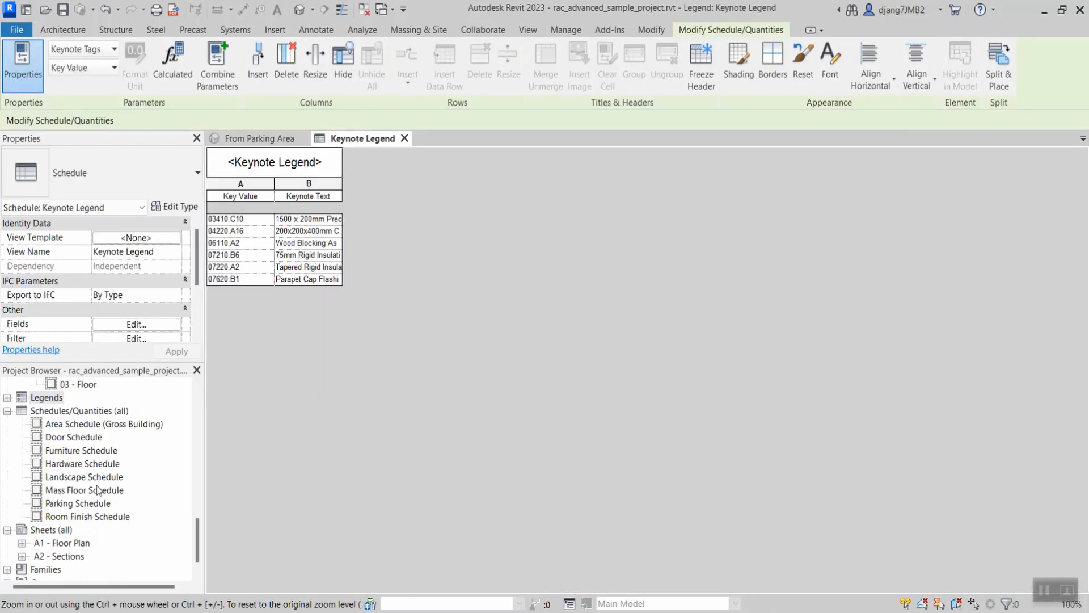
- Open the Door Schedule and examine its filter settings, including the Filter by sheet option, leaving them as they are
double_click(71, 436)
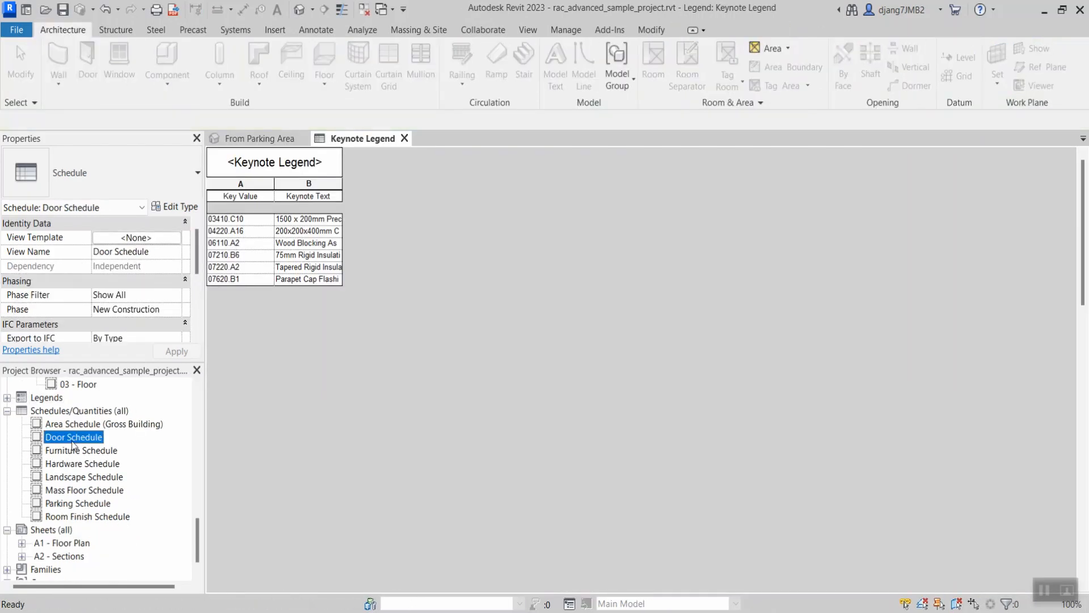
scroll(138, 312, down, 4)
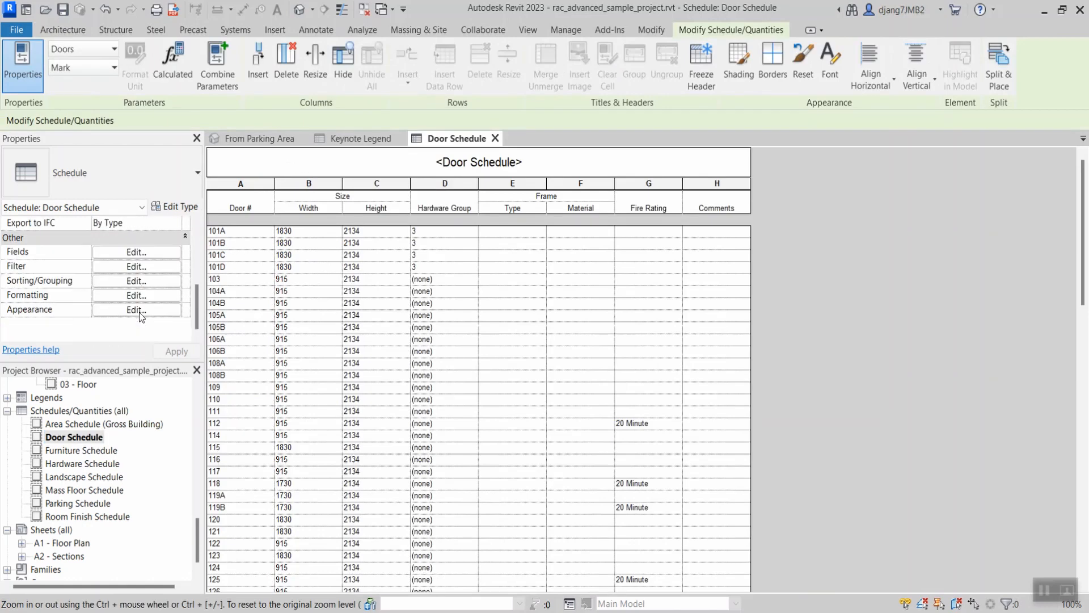
click(141, 268)
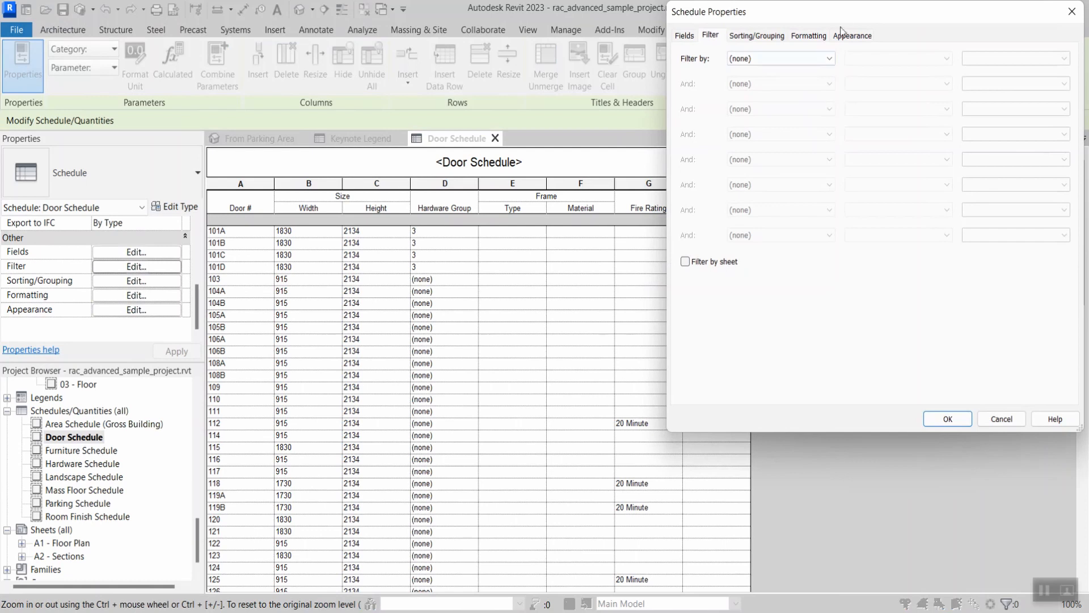
drag(845, 17, 659, 88)
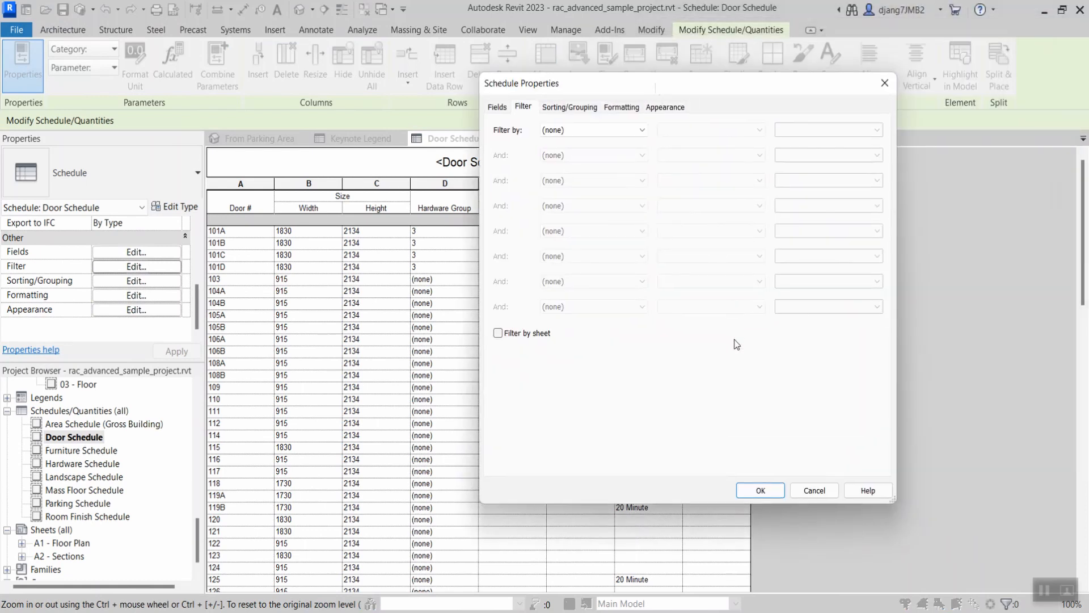
click(759, 492)
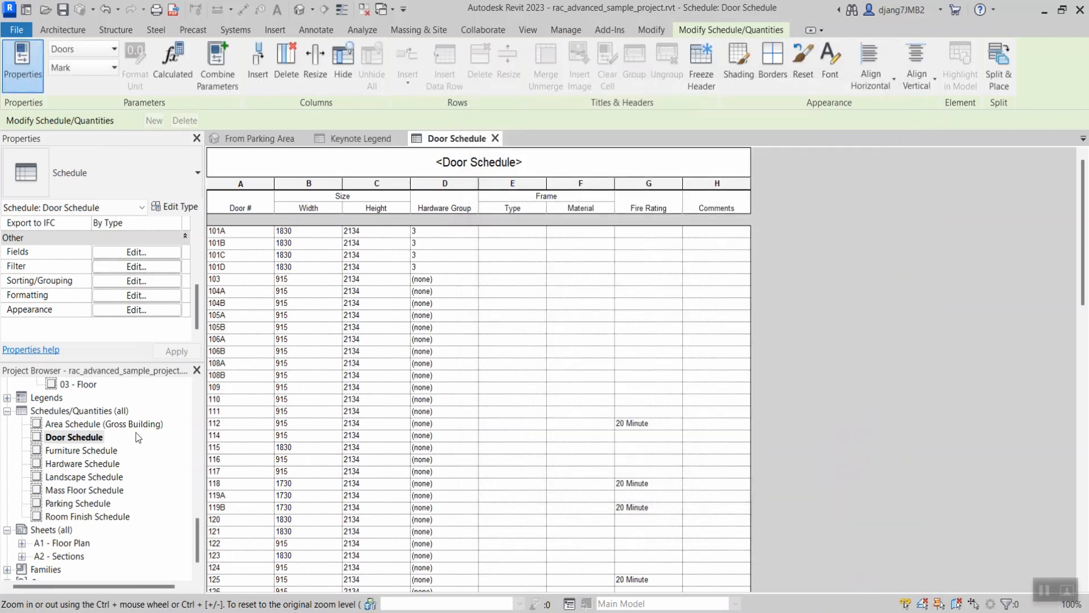
- Close the Door Schedule and Keynote Legend views and look through the project's list of views
scroll(34, 468, up, 2)
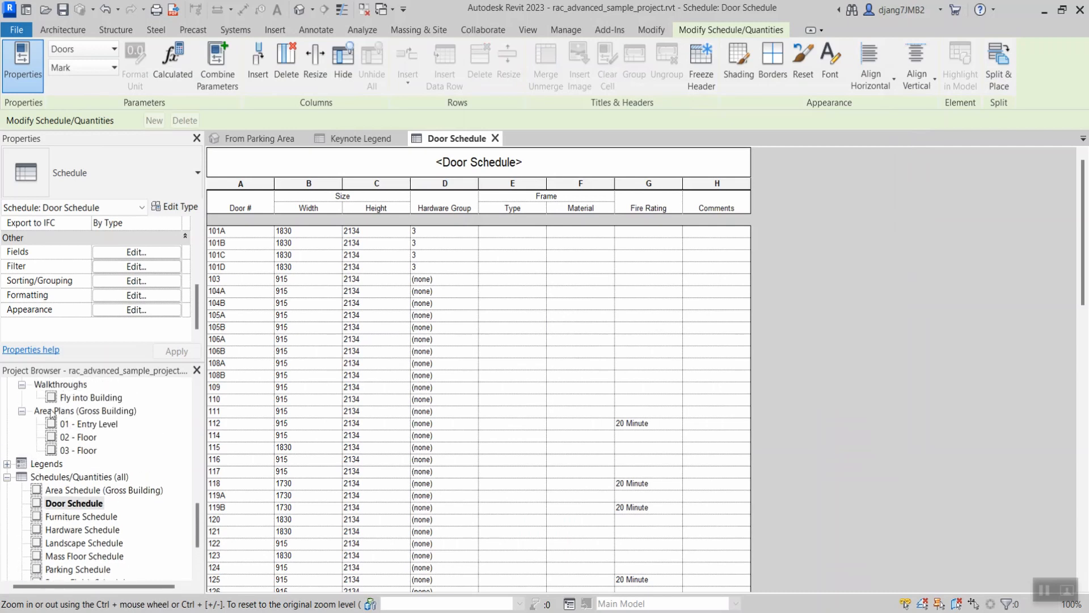
scroll(57, 414, up, 3)
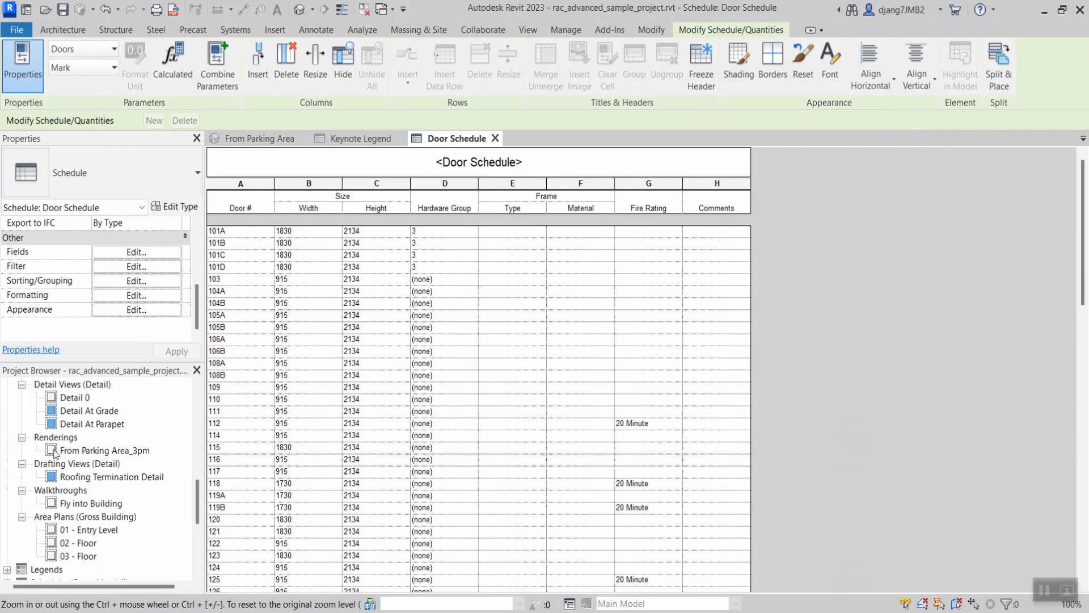
scroll(51, 409, up, 3)
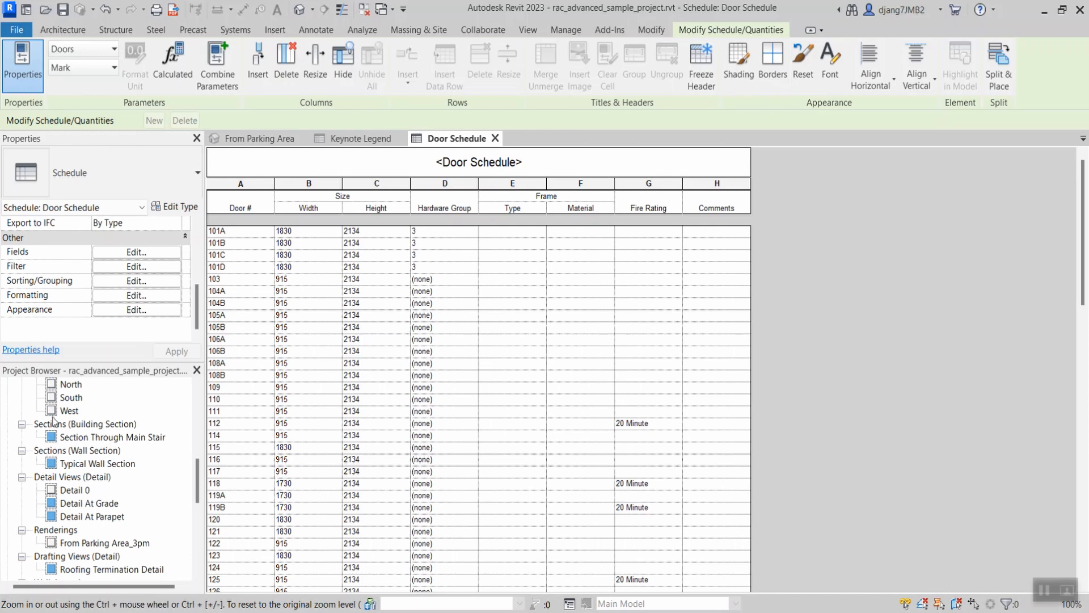
click(496, 139)
click(405, 139)
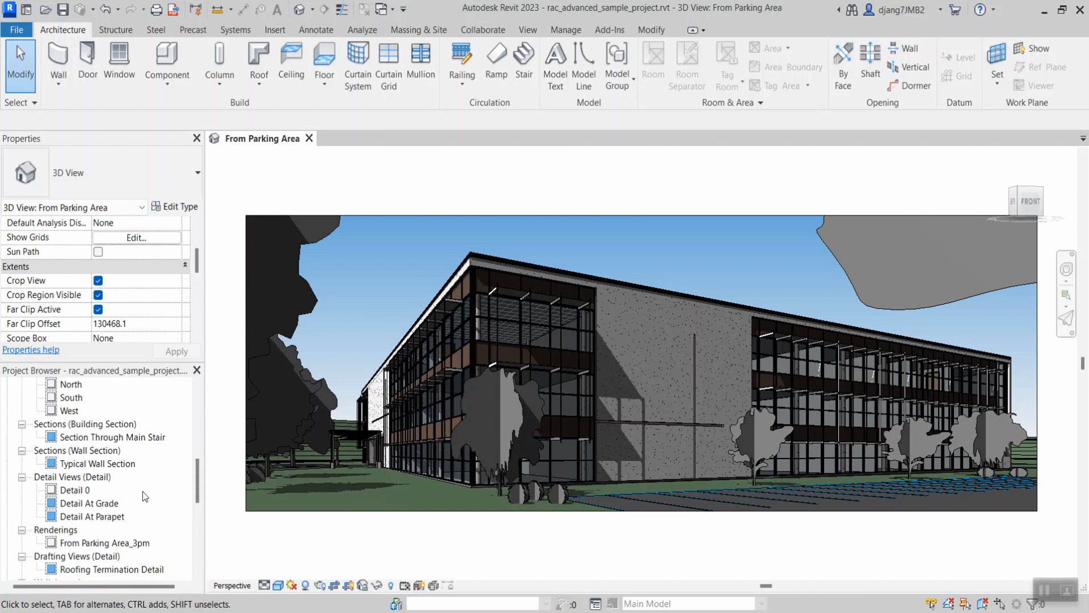
scroll(53, 463, up, 2)
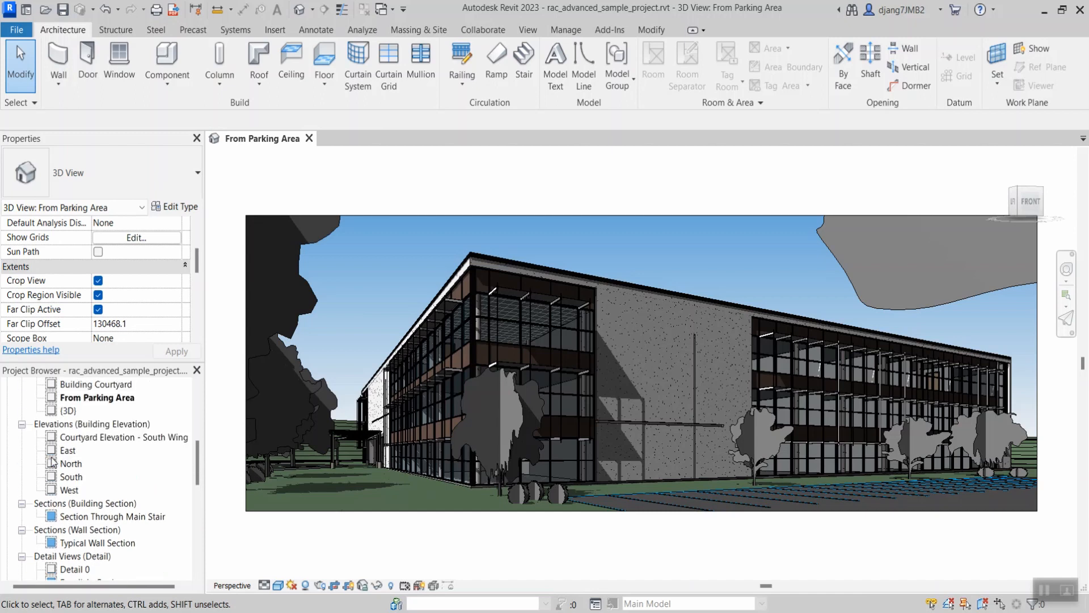
scroll(56, 463, up, 6)
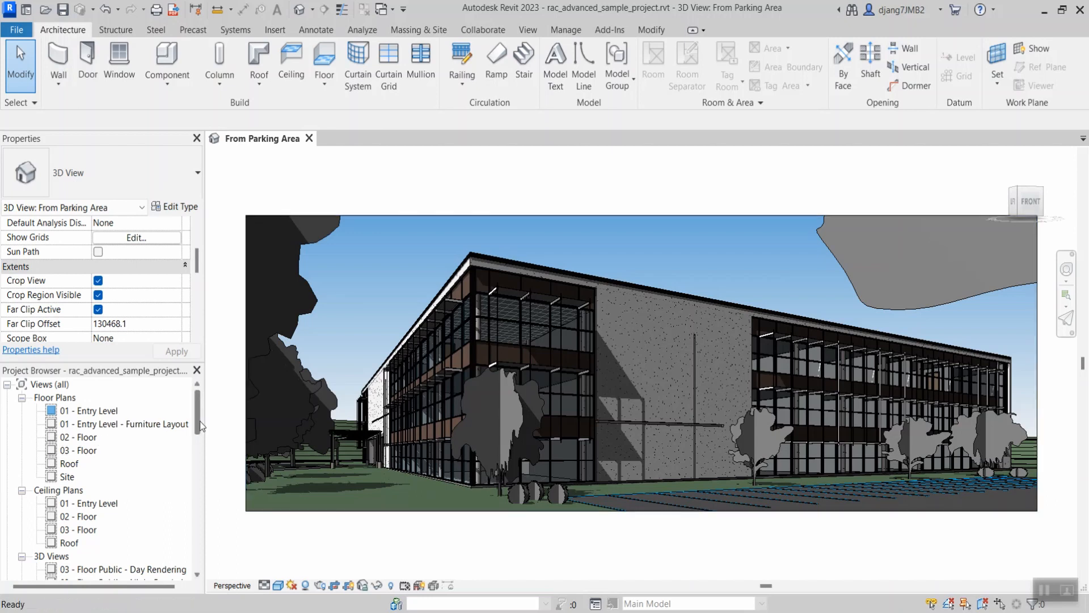
- Open the sheet A1 - Floor Plan
drag(200, 421, 204, 559)
click(79, 518)
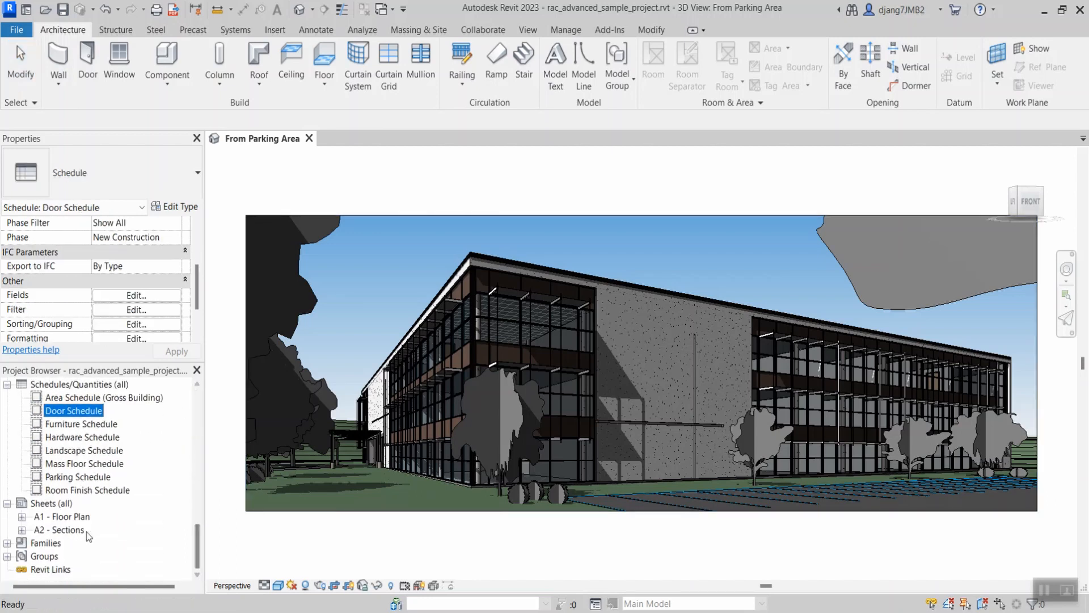
double_click(79, 517)
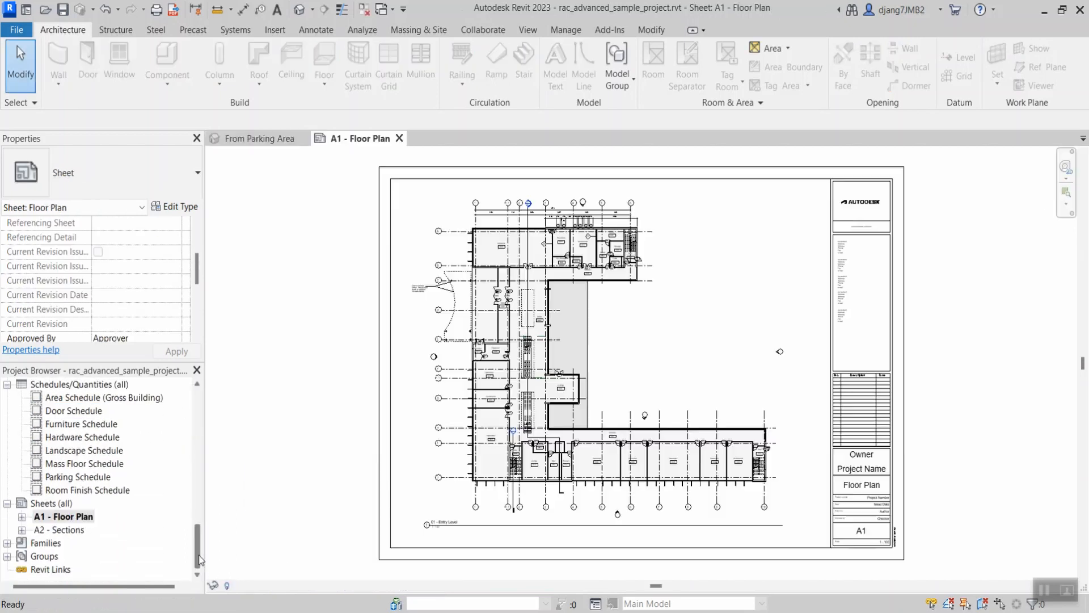
- Place the 03 - Floor plan view on sheet A1, overlapping the title block
drag(200, 559, 207, 404)
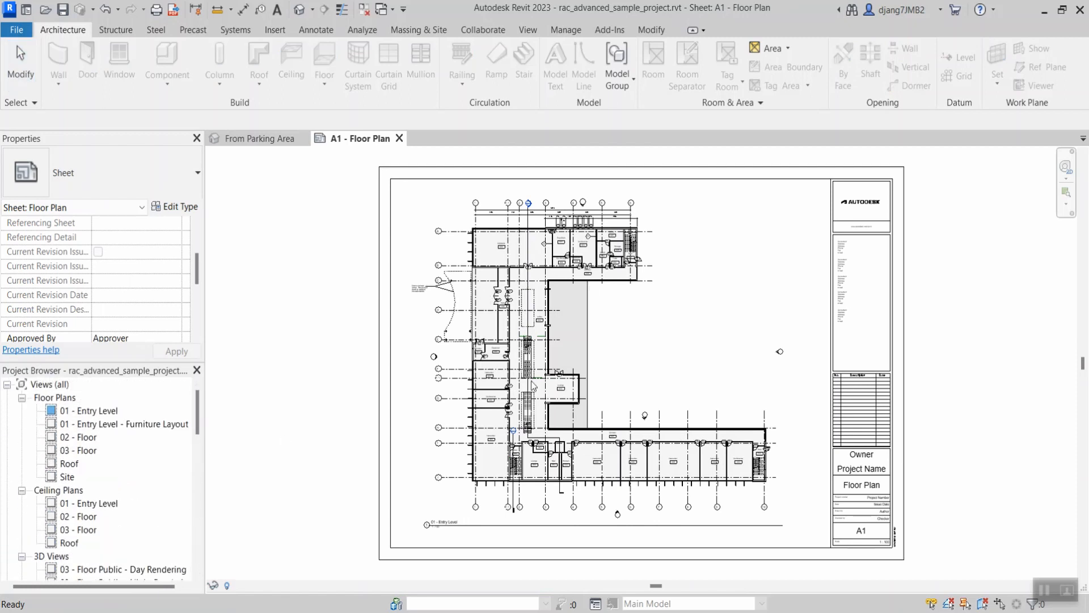
click(78, 451)
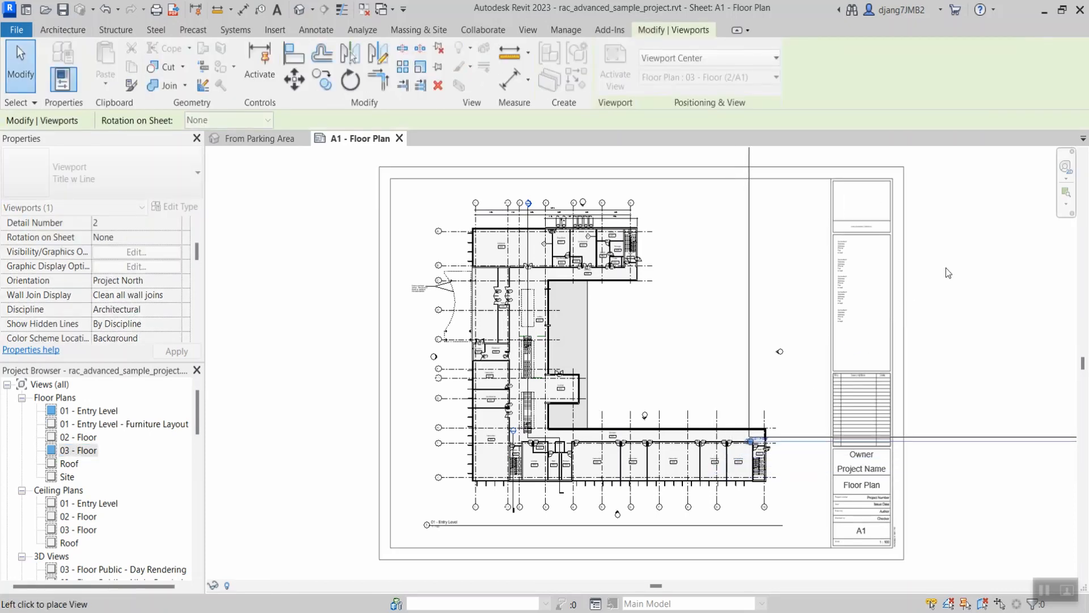
click(961, 253)
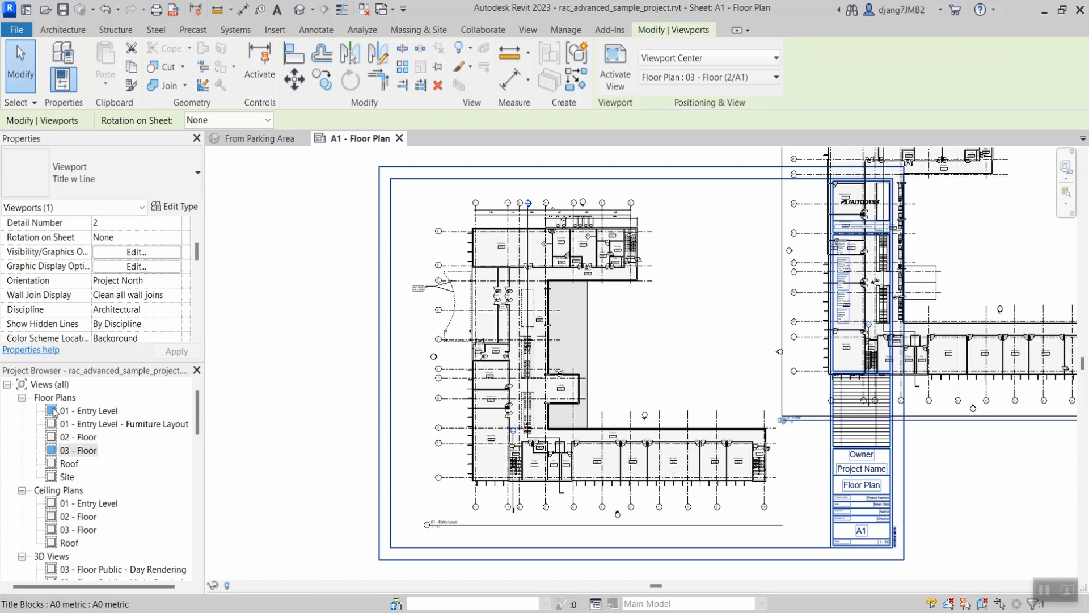
click(262, 323)
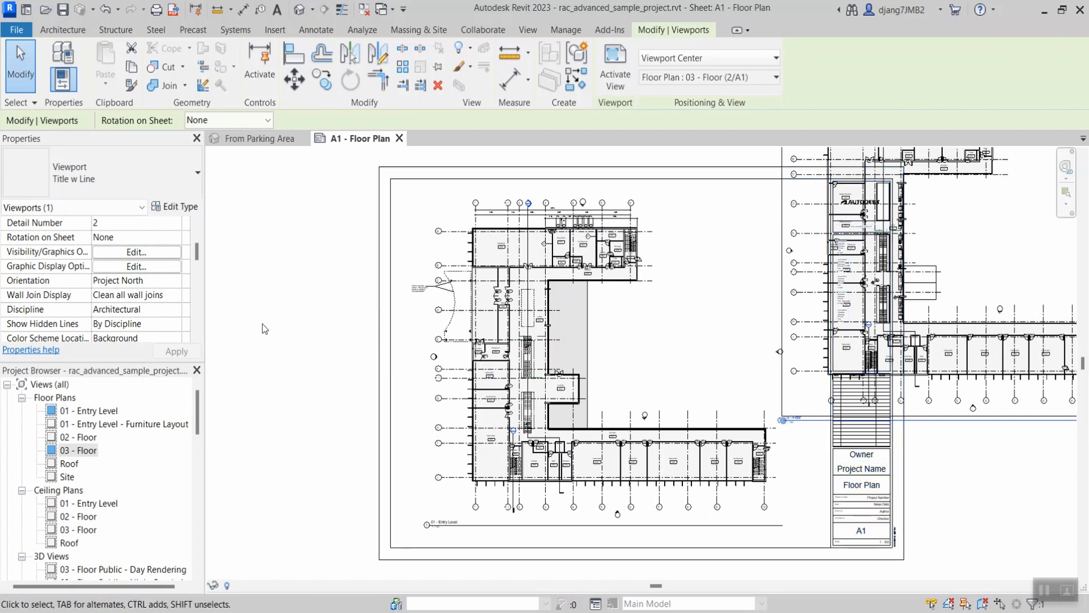
- Delete the 03 - Floor viewport from sheet A1 and close the sheet
click(828, 307)
key(Delete)
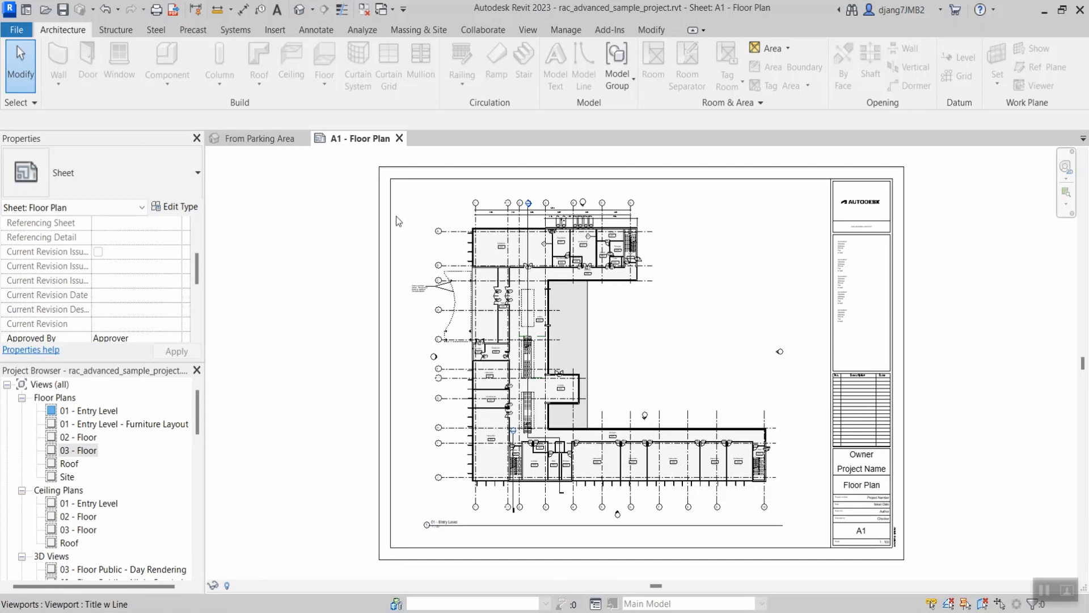
click(398, 139)
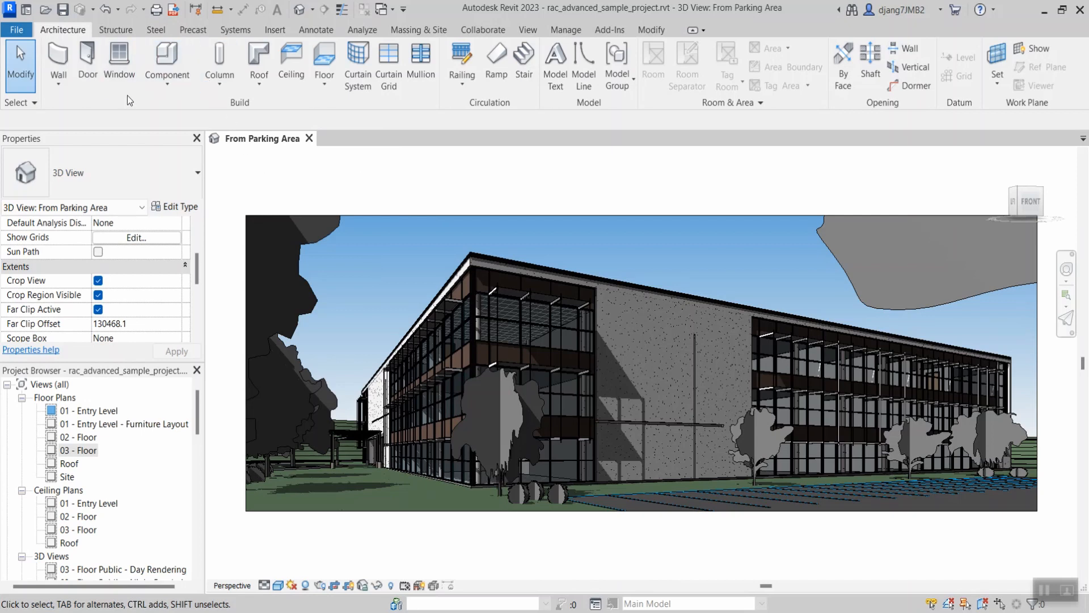
- Open the default 3D view and orbit to a closer view of the building and its parking area
click(301, 12)
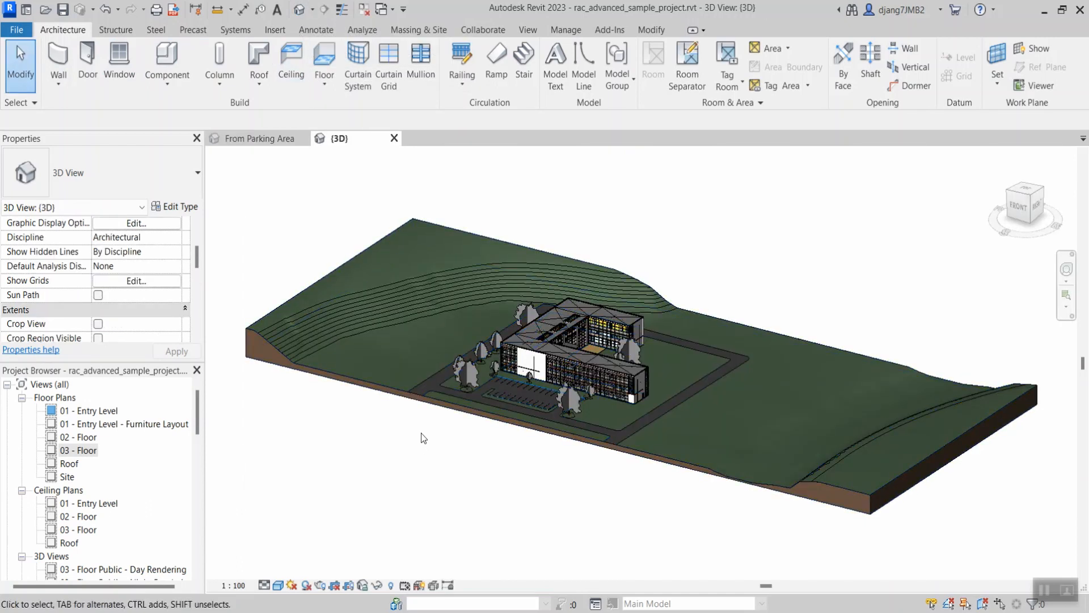
shift+middle_drag(658, 451, 471, 397)
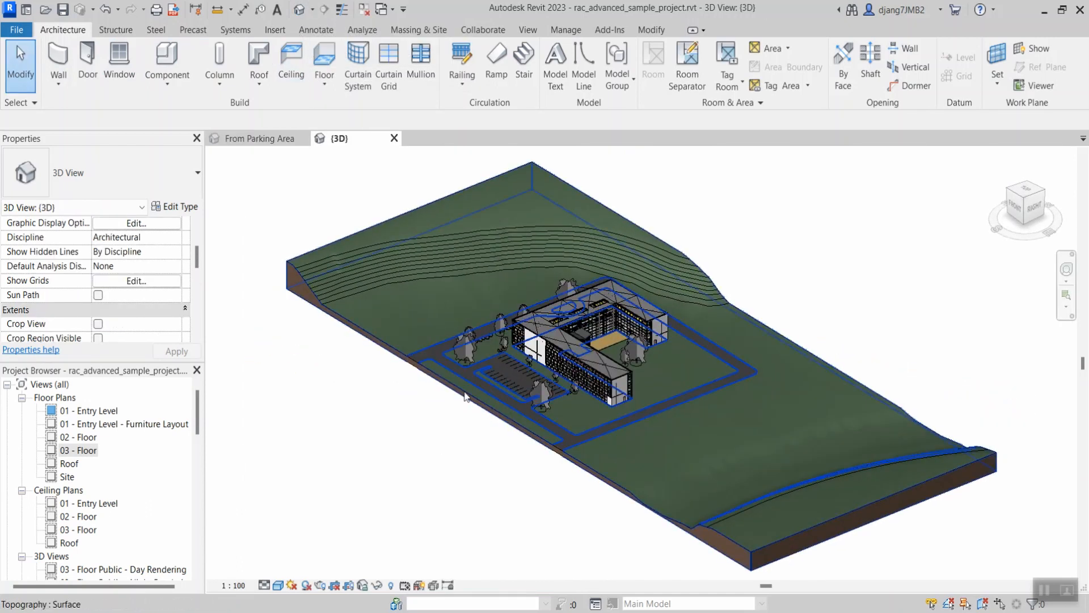
scroll(466, 395, up, 3)
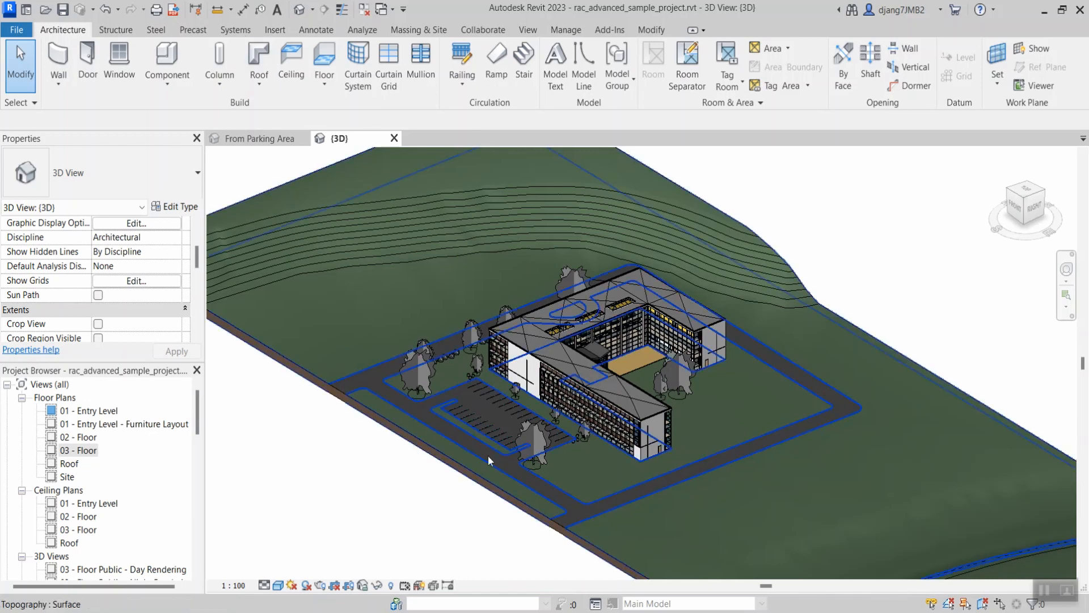
- Measure the length of the horizontal reveal on the concrete end wall, from the wall corner to the reveal's far end
click(216, 15)
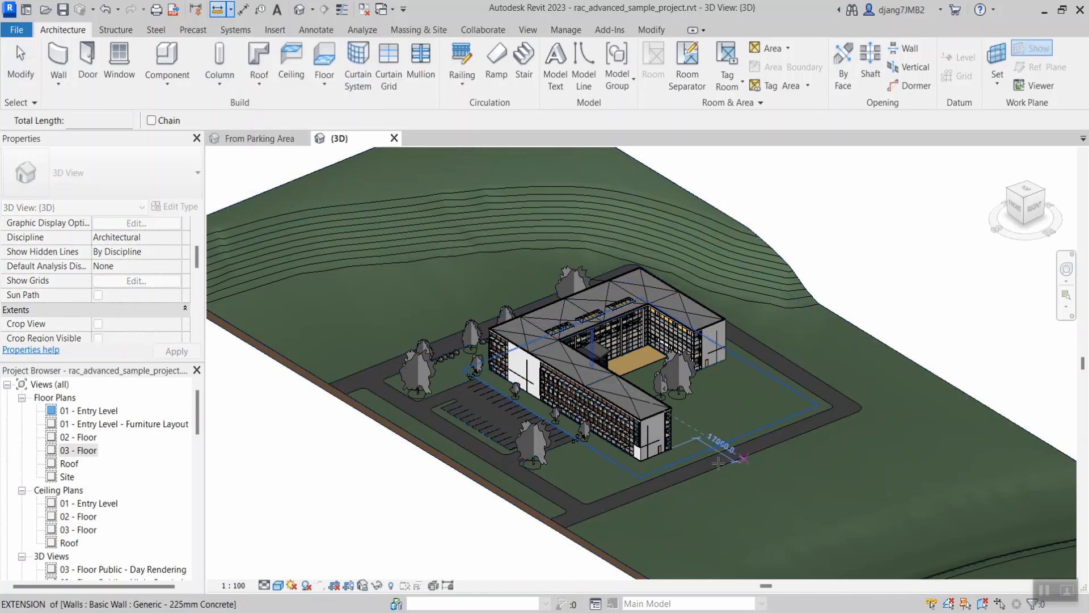
scroll(464, 374, up, 5)
scroll(464, 375, up, 4)
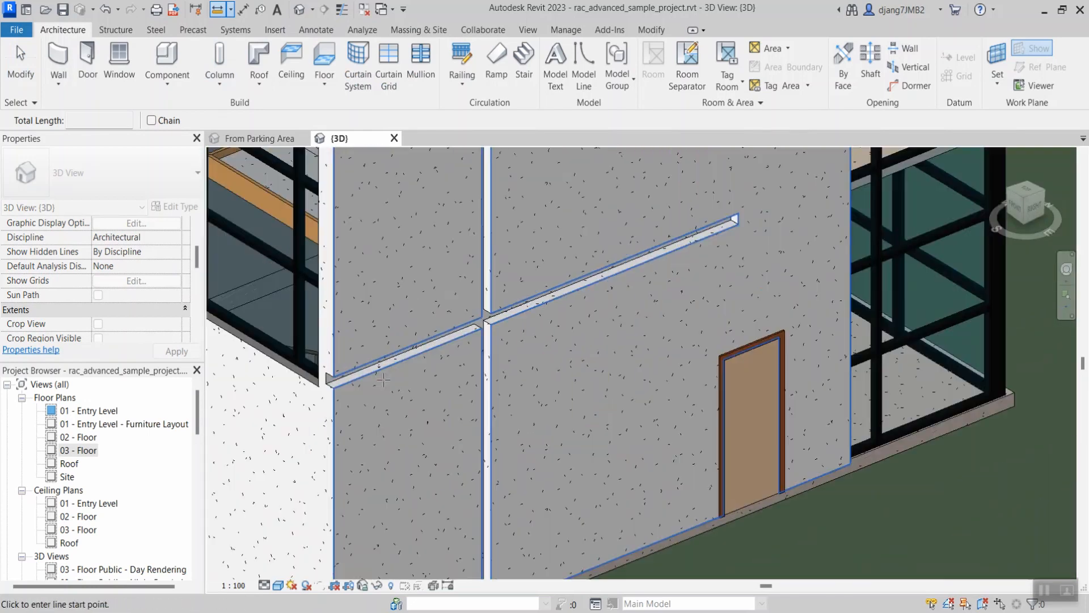
click(333, 388)
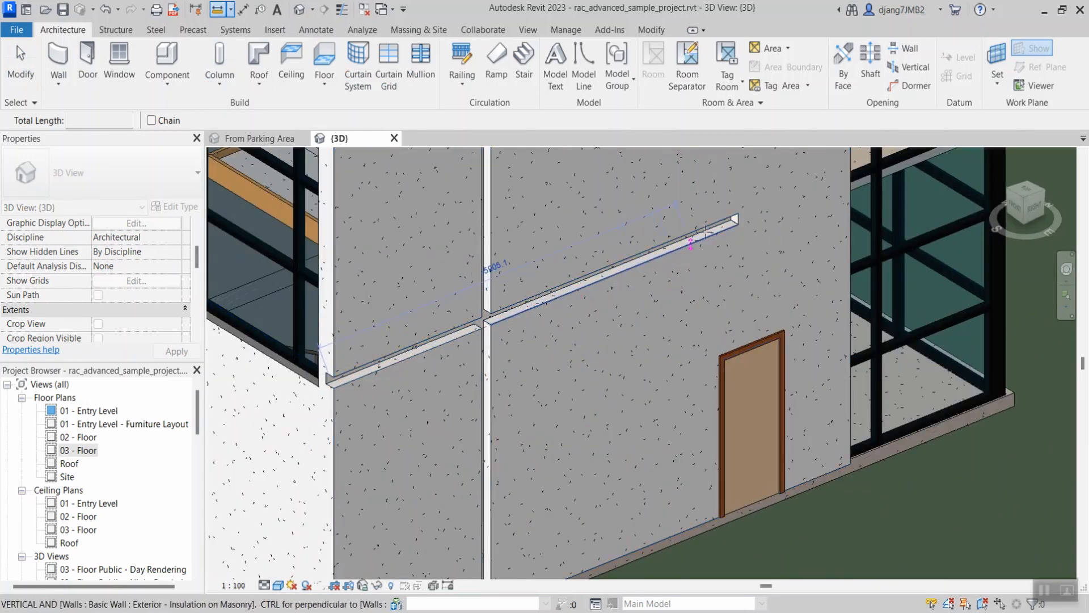
click(737, 224)
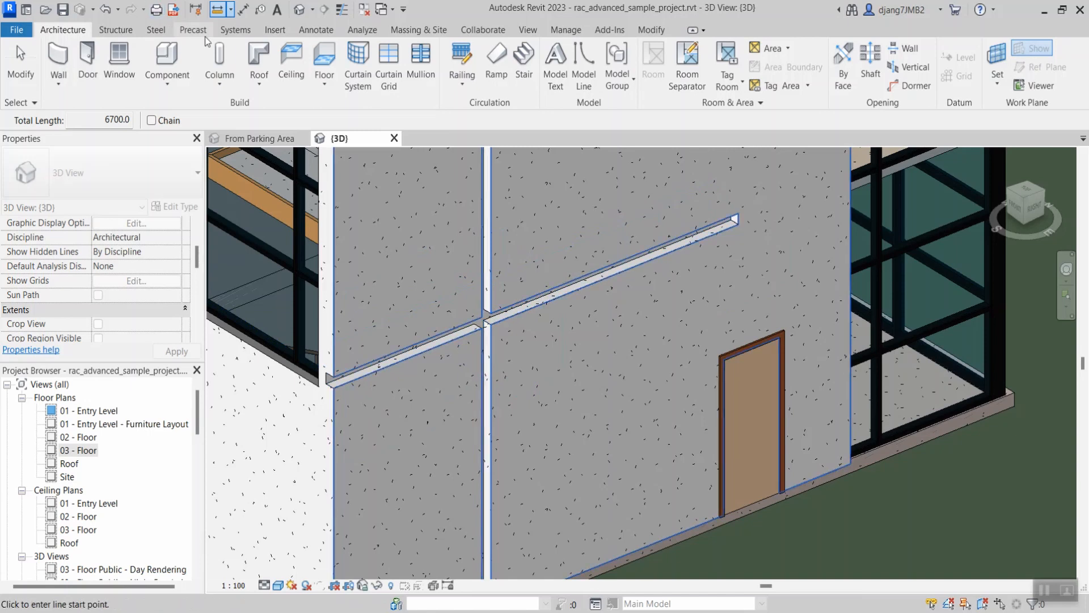
click(18, 51)
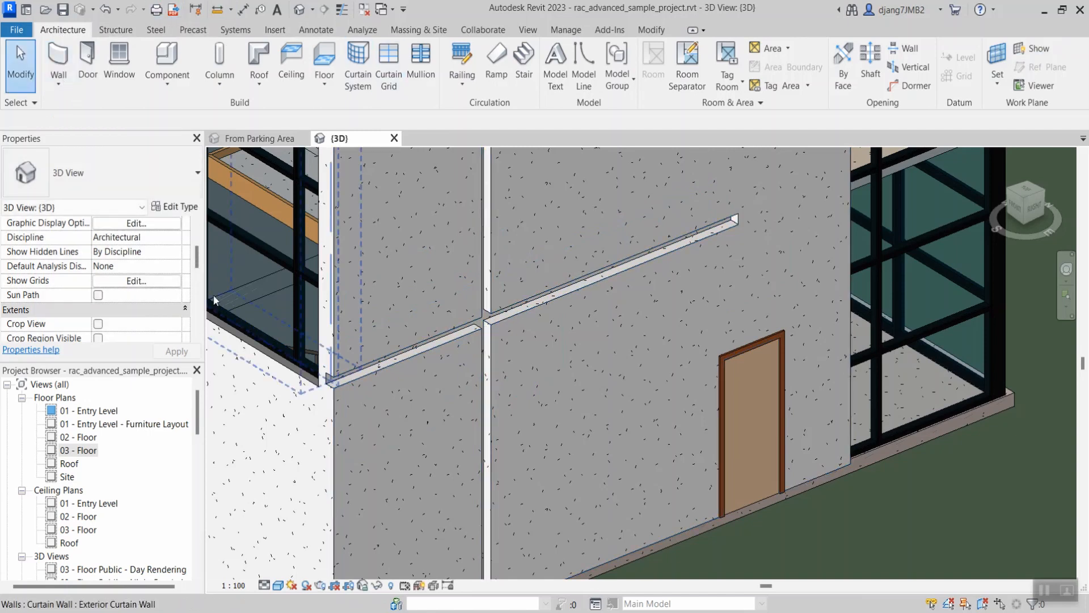
- Open the 01 - Entry Level floor plan
scroll(615, 329, down, 3)
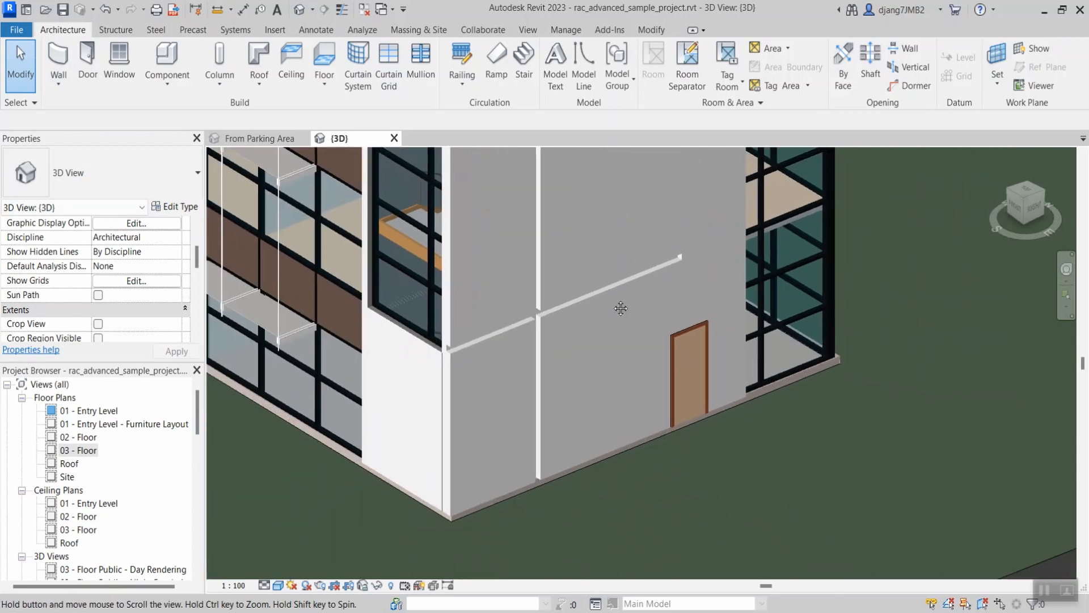
middle_drag(619, 308, 770, 300)
scroll(190, 446, down, 1)
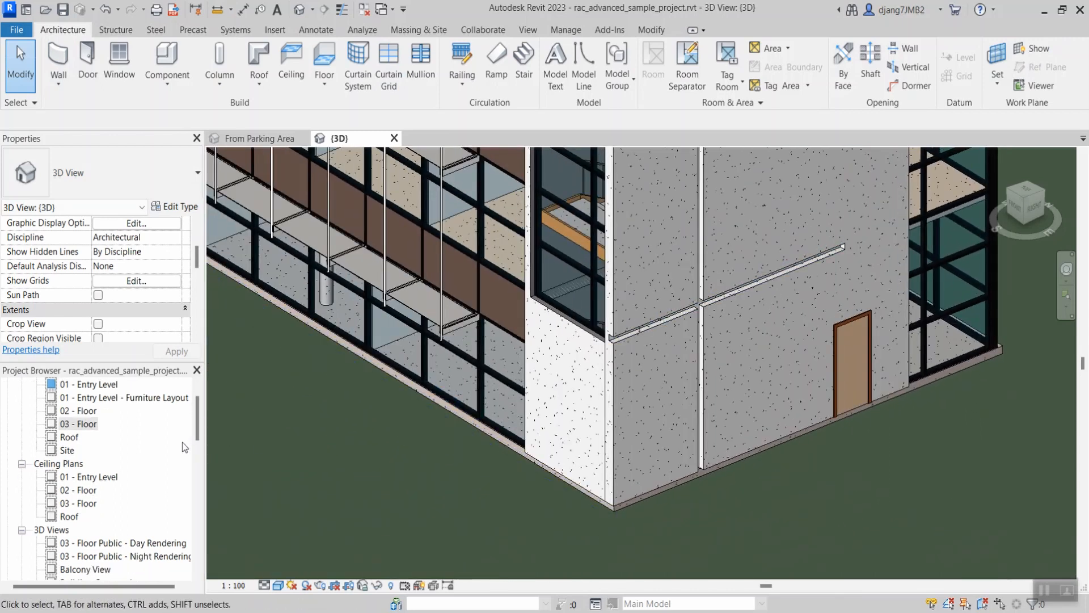
scroll(91, 441, up, 1)
double_click(85, 410)
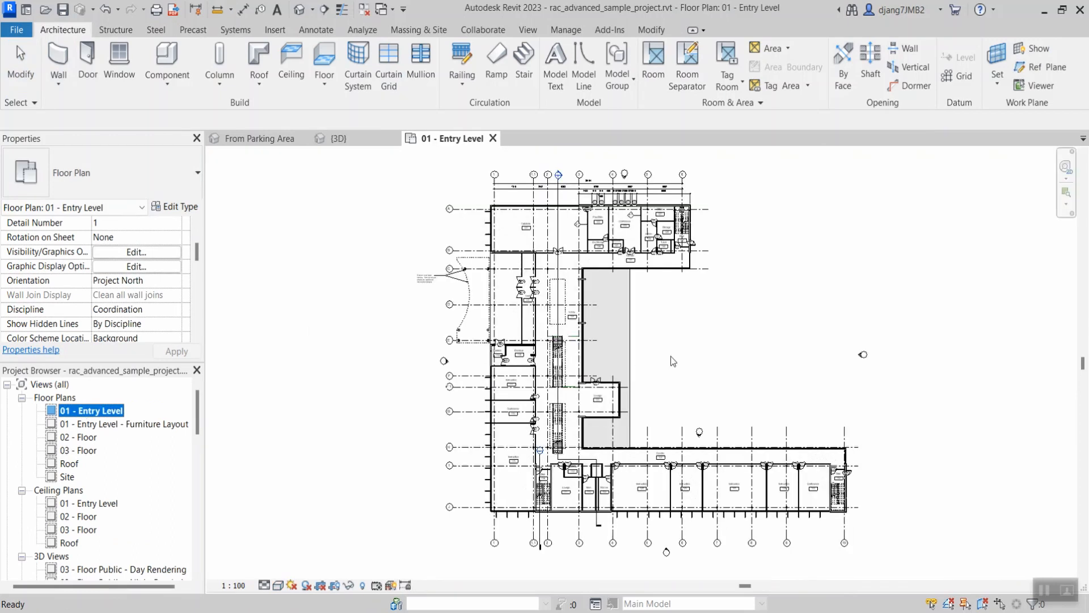
- Examine the model category visibility settings of the 01 - Entry Level floor plan in Visibility/Graphic Overrides, from Air Terminals through the structural categories
key(v)
click(705, 317)
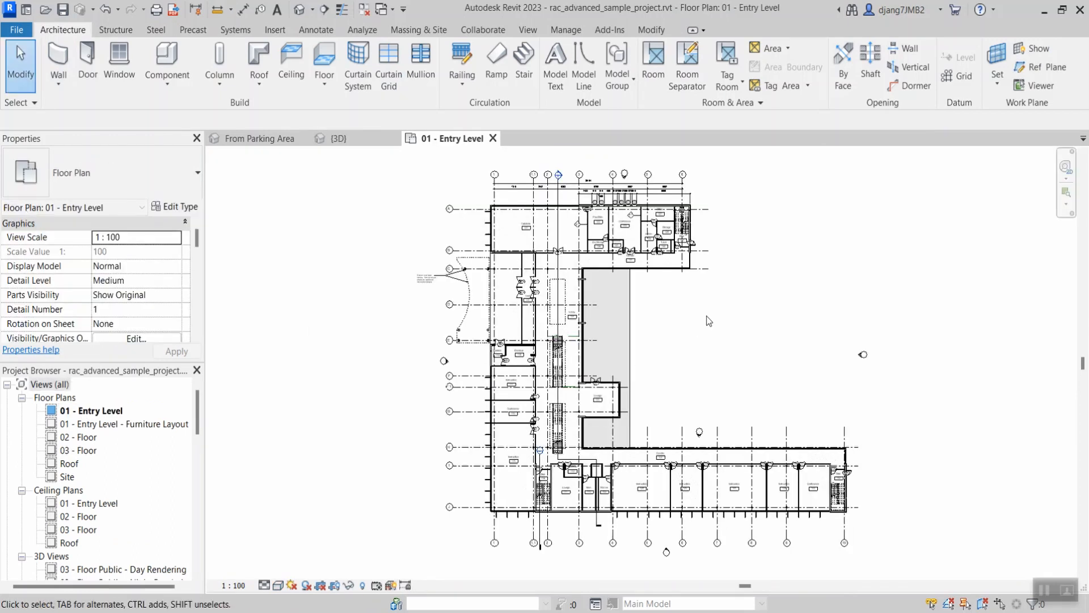
key(v)
key(g)
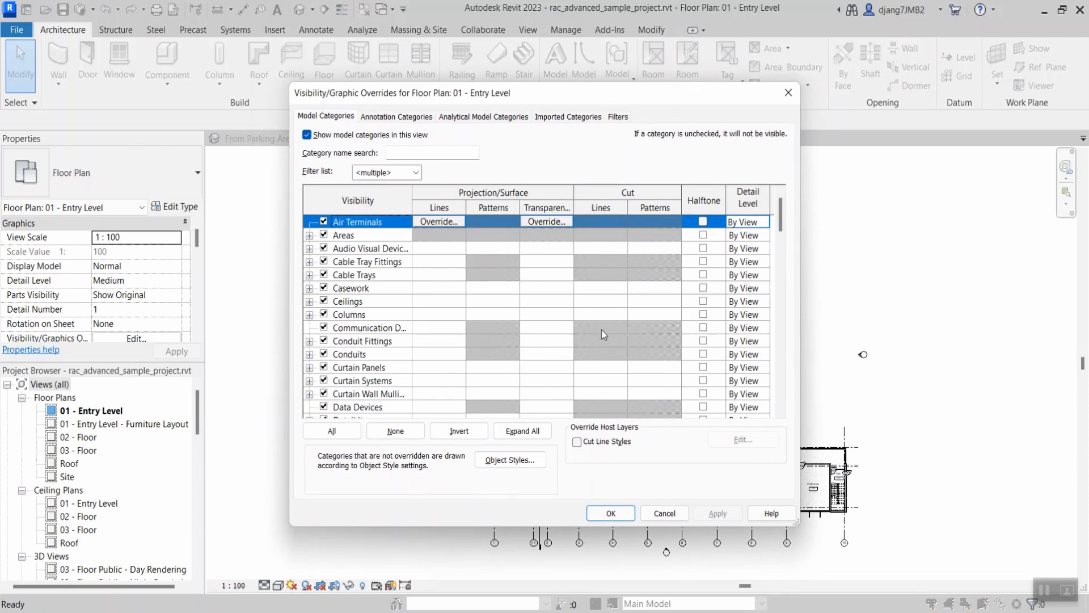
scroll(597, 324, down, 5)
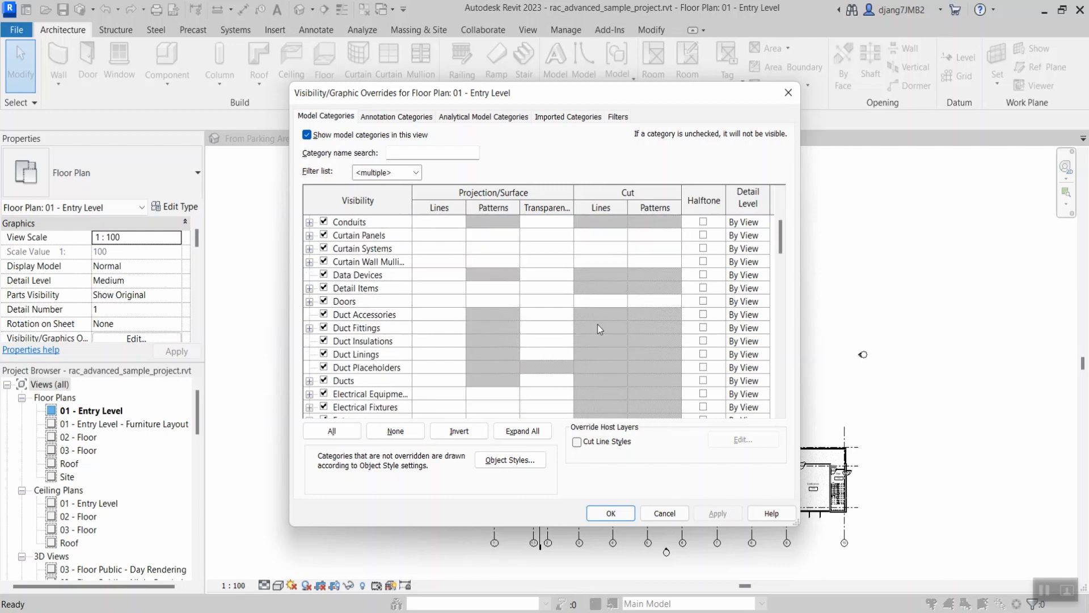
scroll(598, 324, down, 4)
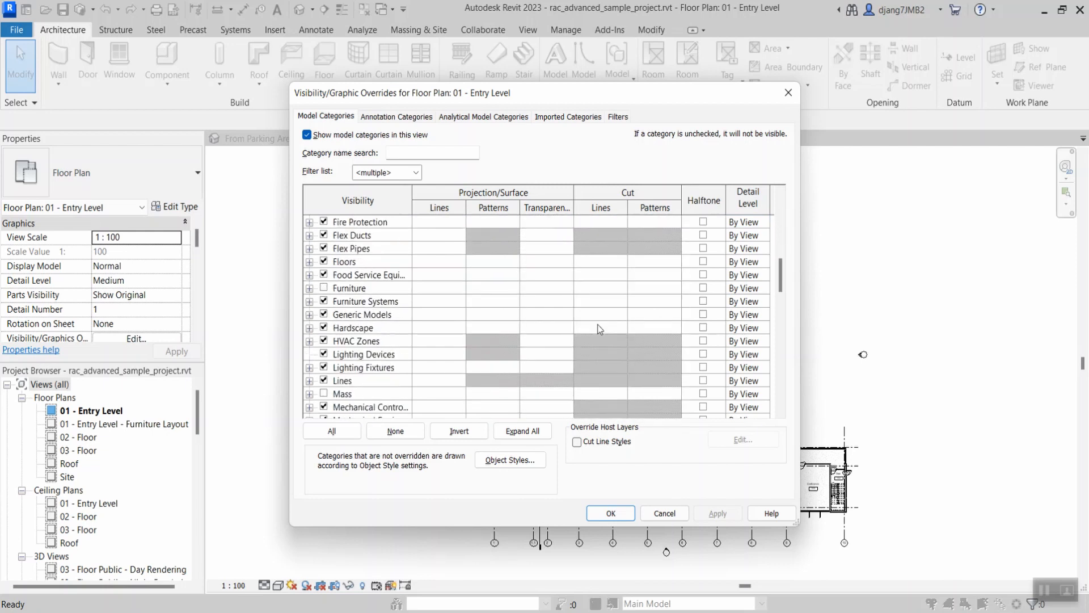
scroll(599, 328, up, 1)
scroll(599, 328, down, 4)
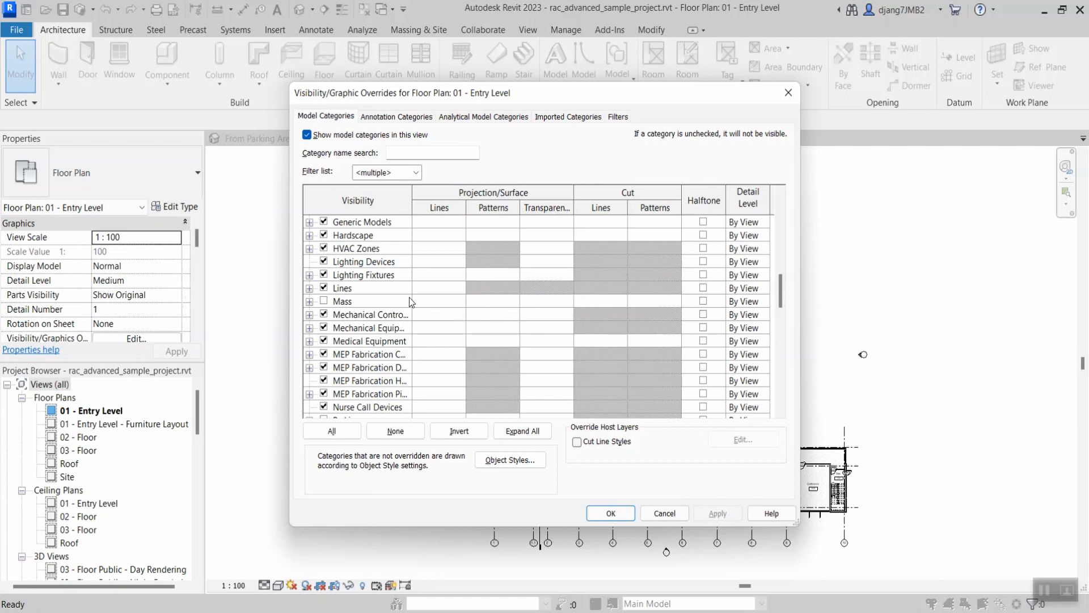
scroll(496, 305, down, 4)
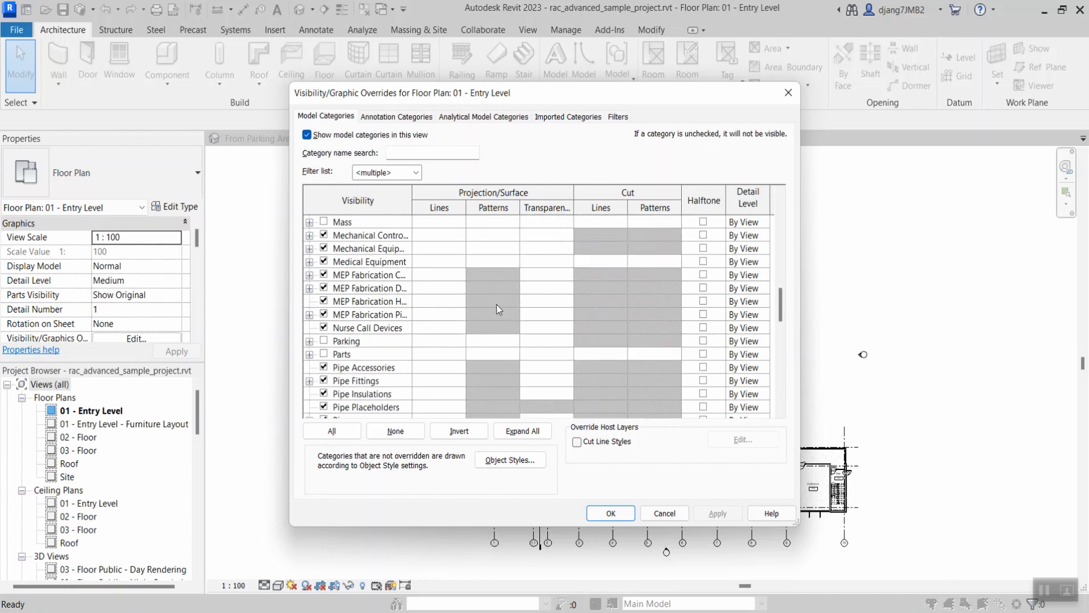
scroll(496, 304, down, 4)
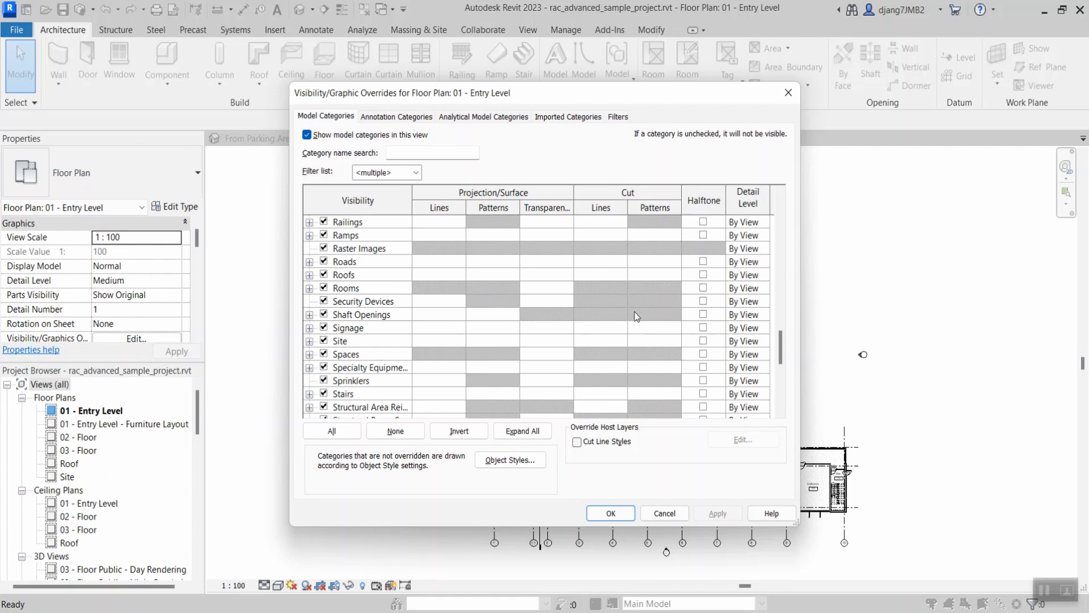
scroll(541, 323, up, 3)
scroll(540, 322, up, 7)
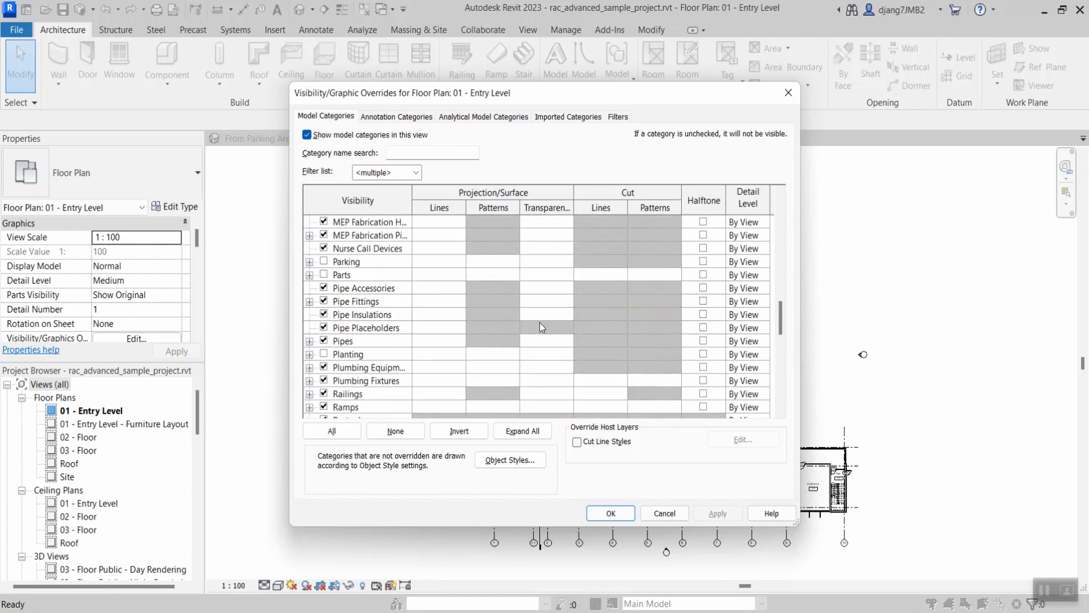
scroll(539, 326, up, 2)
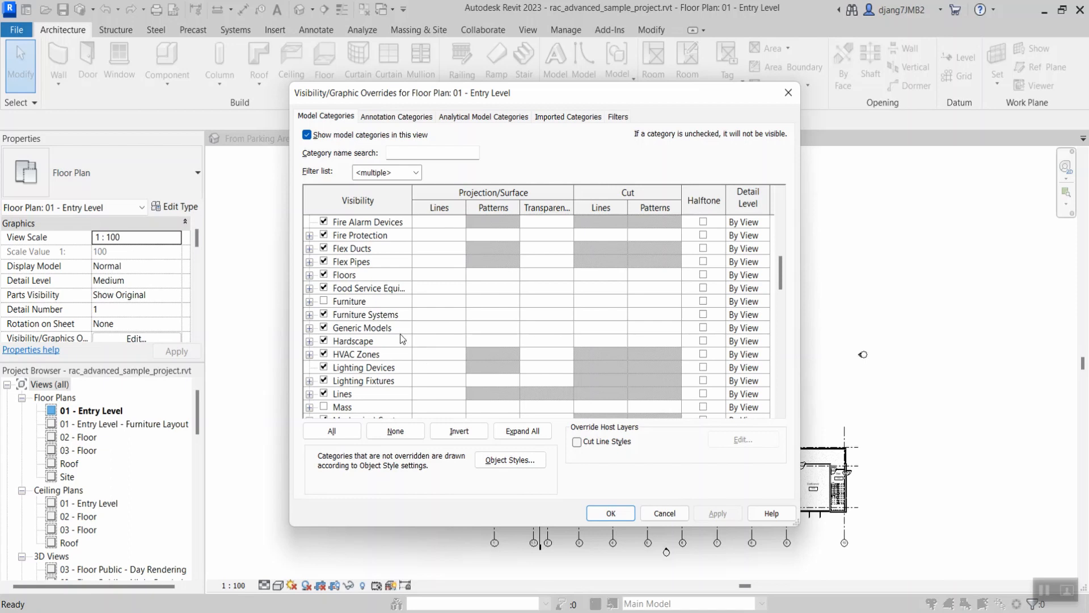
scroll(417, 340, down, 5)
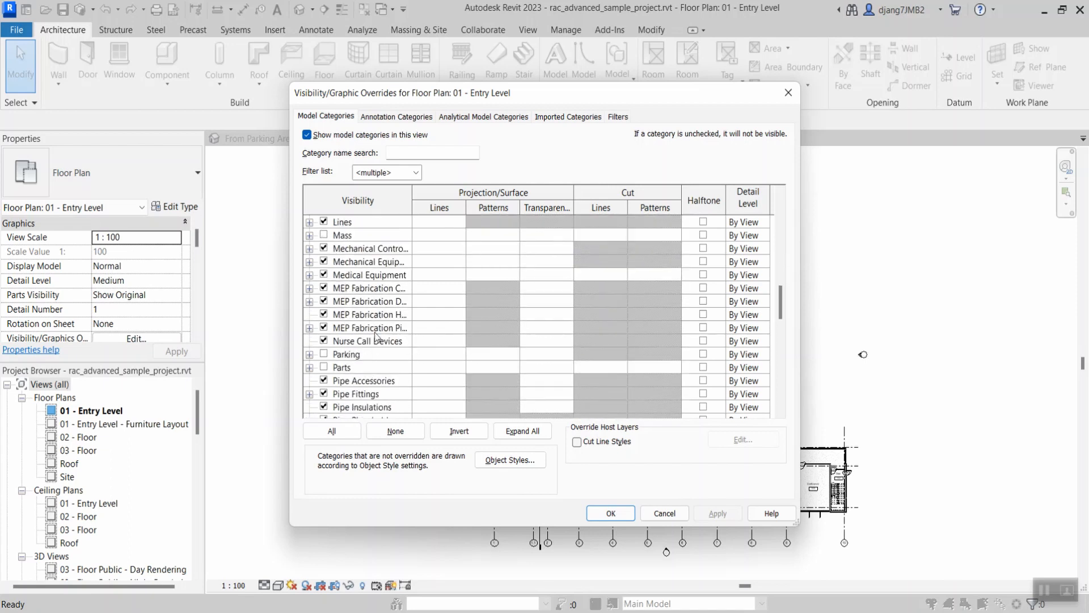
scroll(435, 285, down, 1)
scroll(435, 295, down, 1)
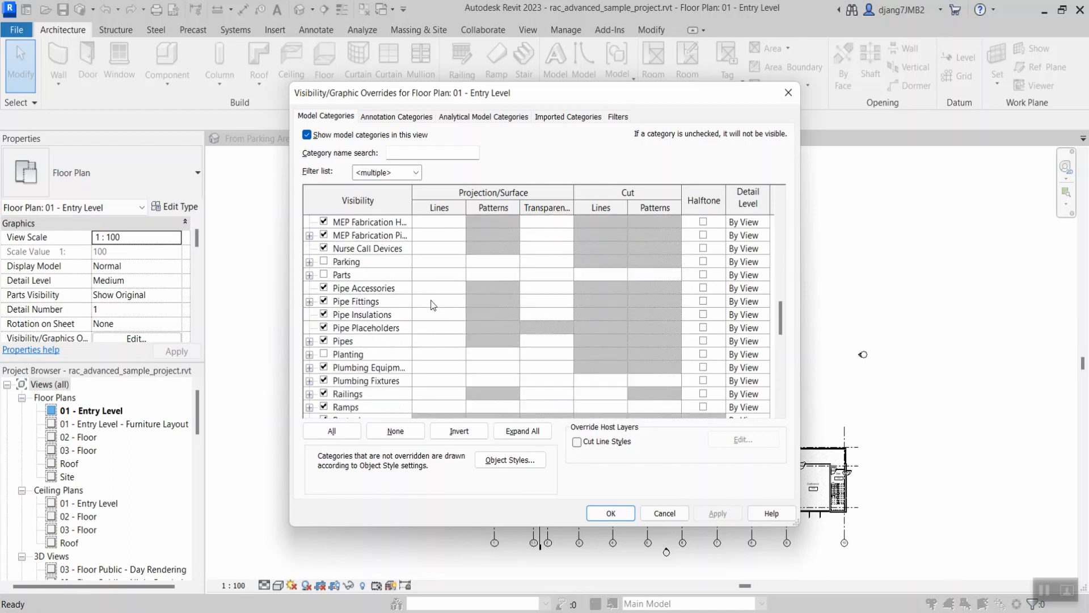
scroll(432, 344, down, 1)
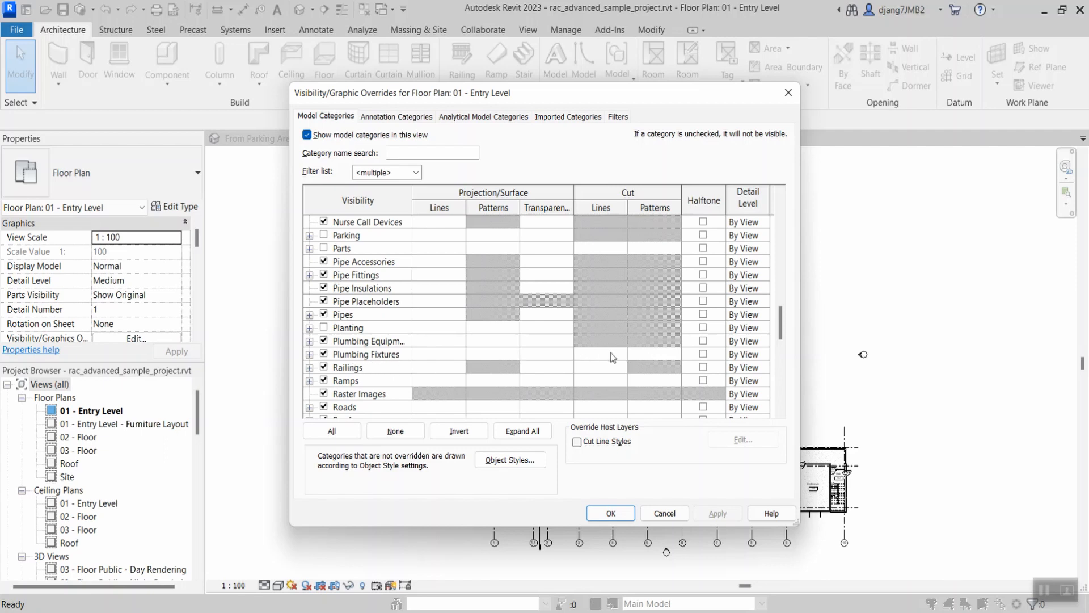
scroll(611, 352, down, 2)
scroll(610, 353, down, 3)
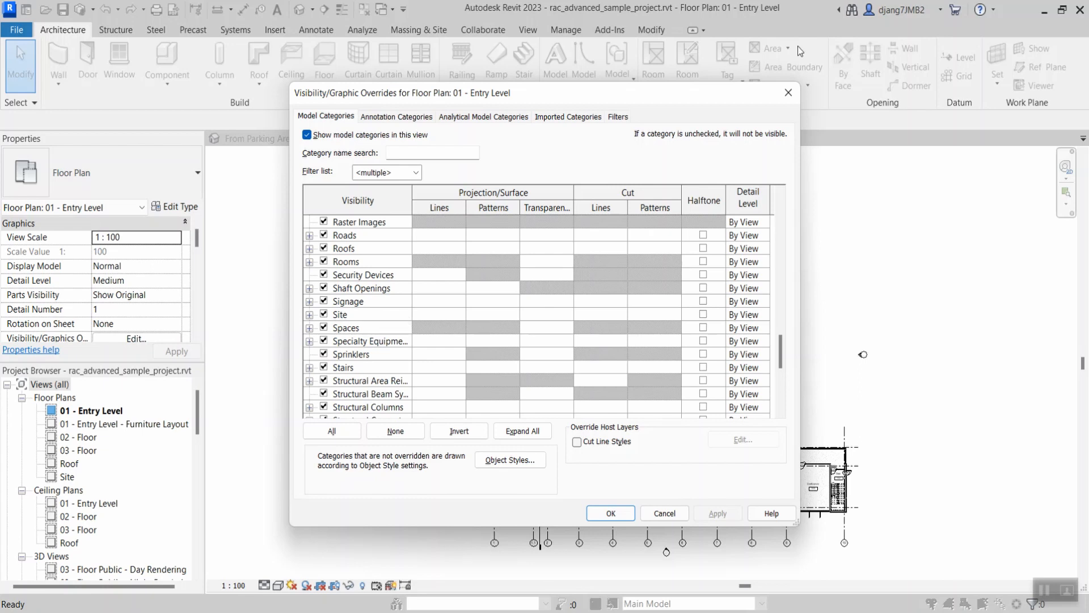
click(788, 92)
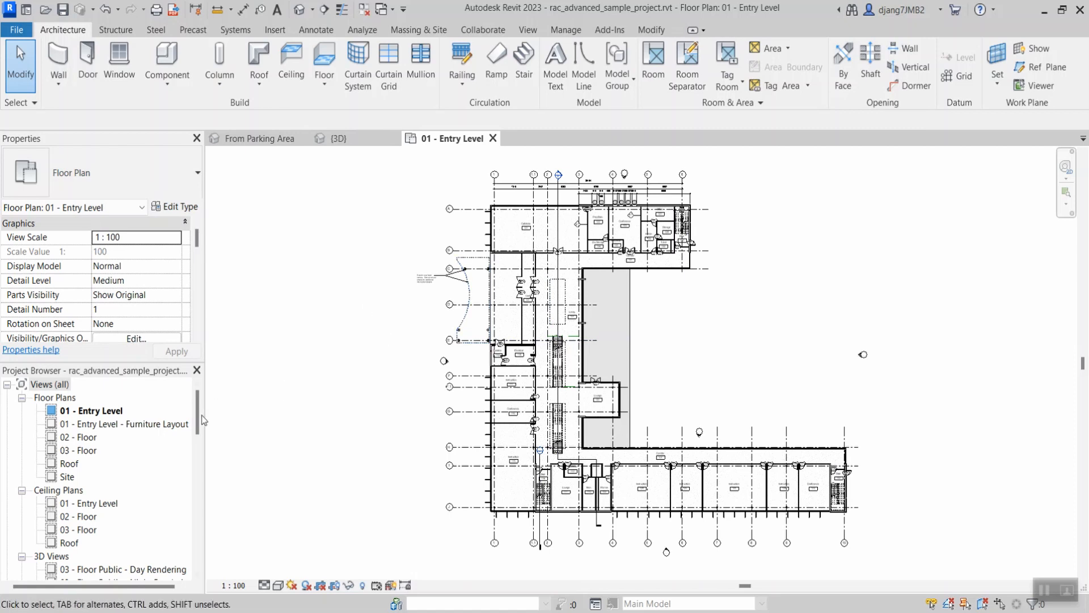
- Open sheet A1 - Floor Plan and switch the view shown in its viewport to Floor Plan : 03 - Floor
drag(199, 420, 185, 557)
click(179, 559)
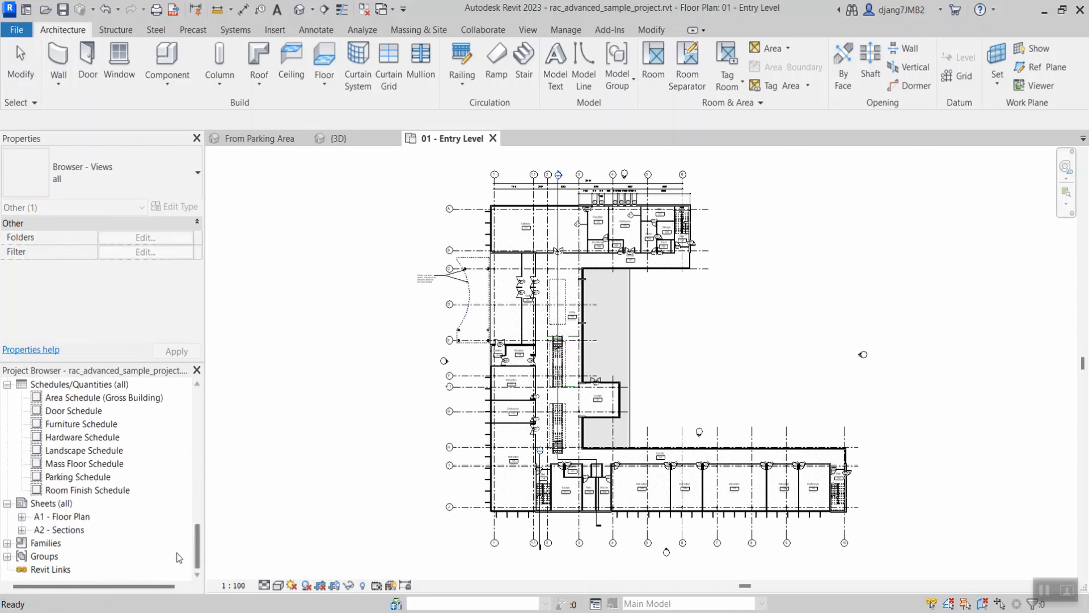
double_click(64, 516)
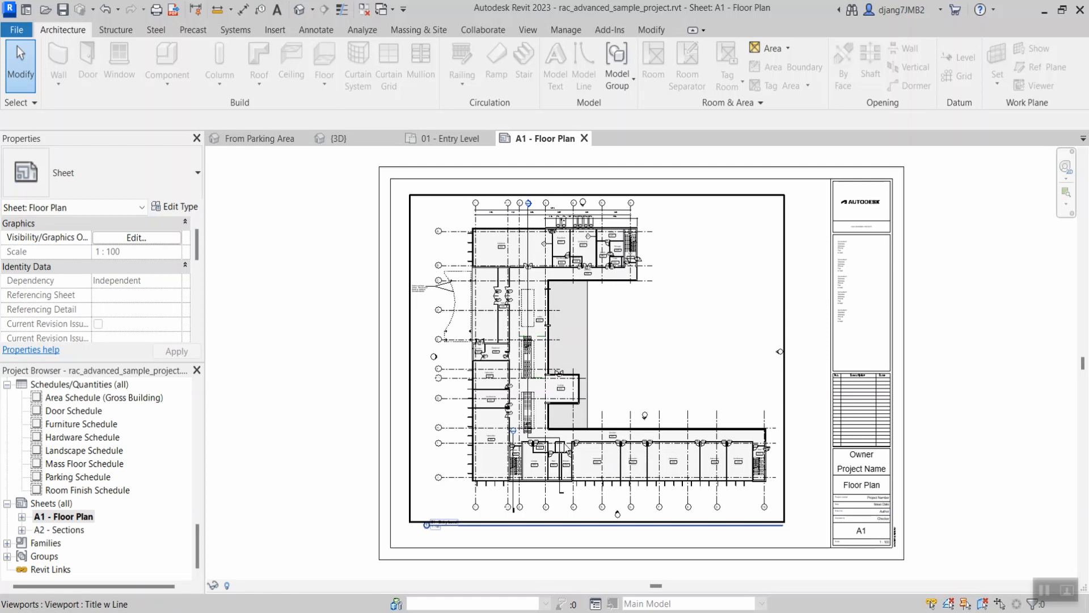
click(565, 443)
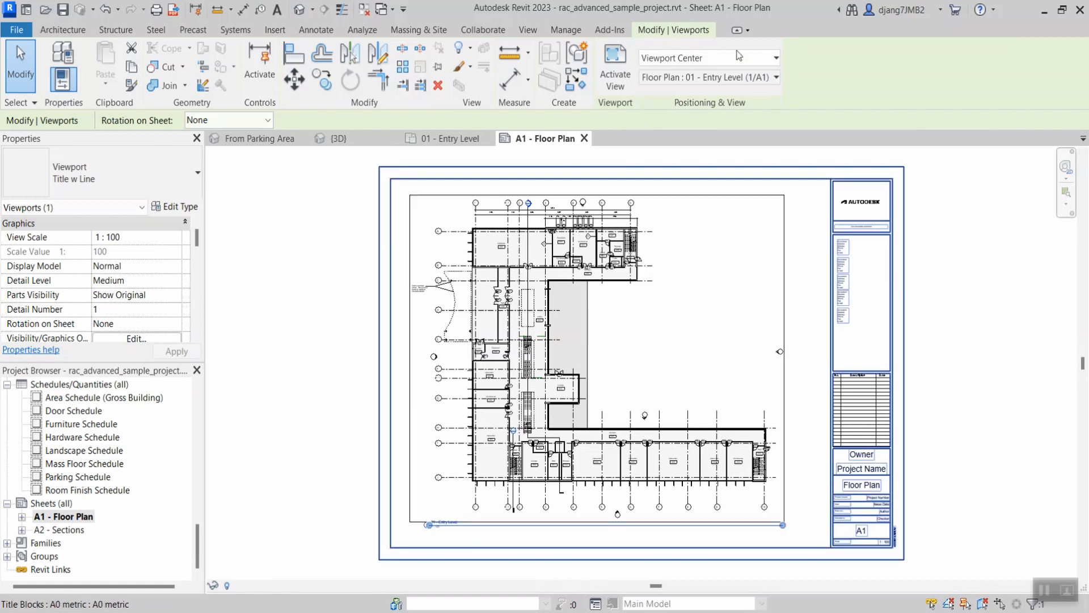
click(764, 80)
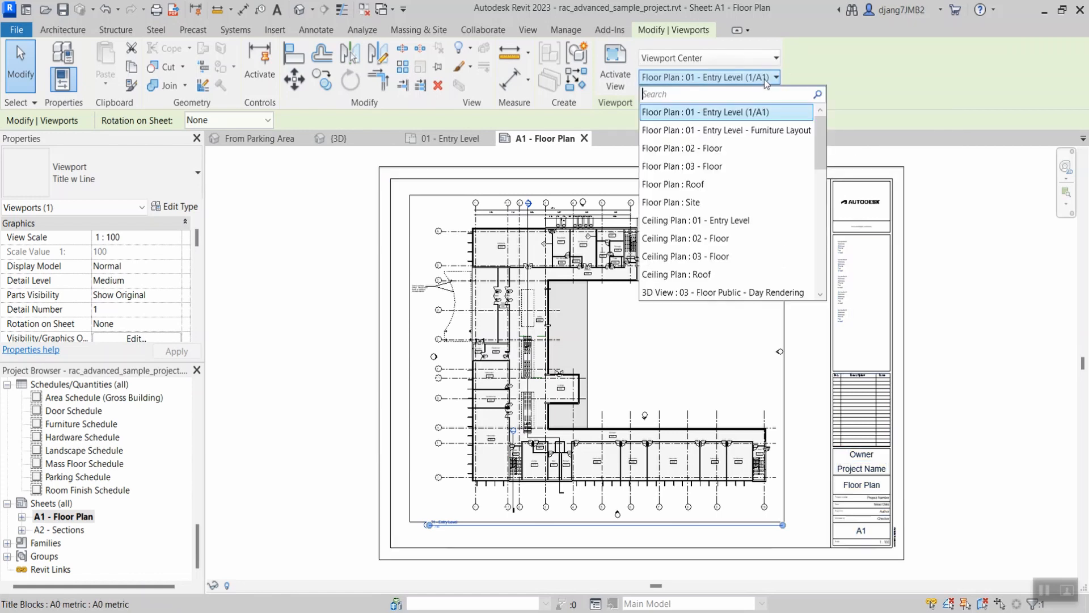
click(761, 166)
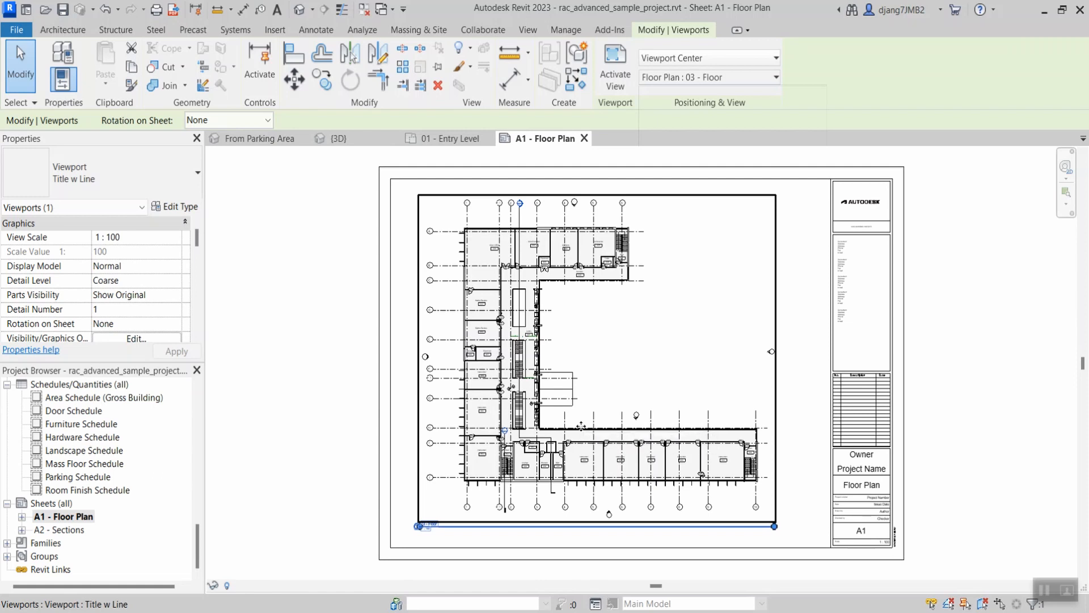
- Switch the sheet viewport's view to Floor Plan : 01 - Entry Level - Furniture Layout
click(760, 79)
scroll(774, 144, up, 1)
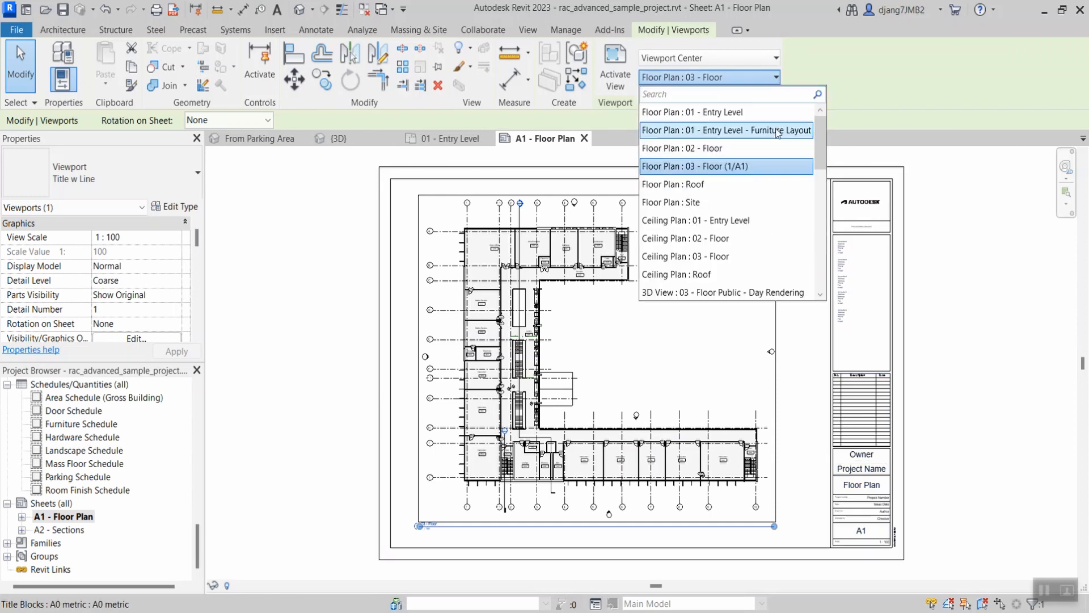
click(773, 134)
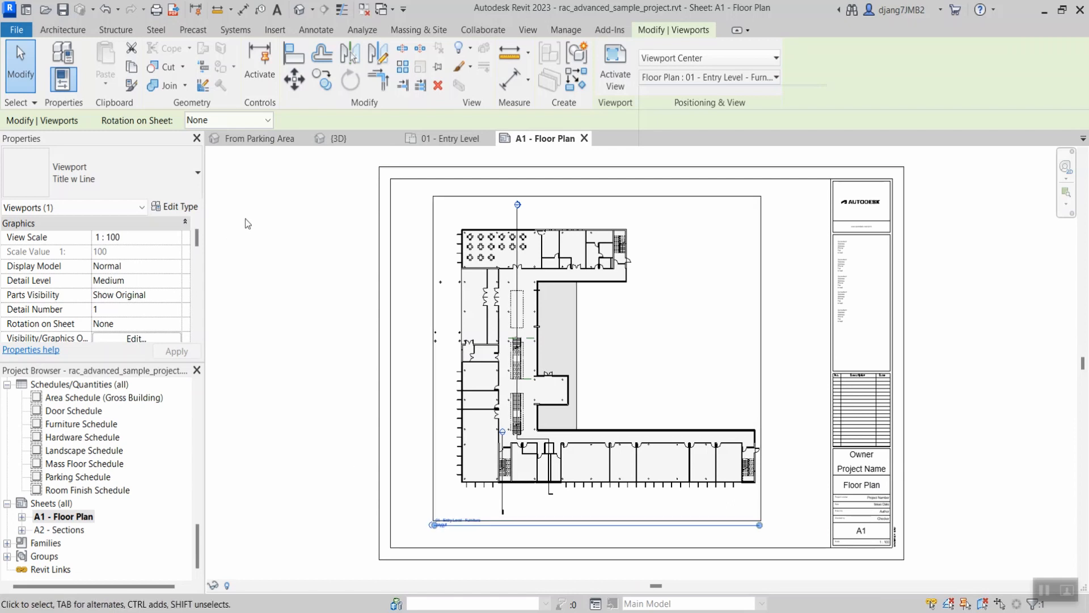
- Create a new family from the template Metric_Generic_Model_Adaptive-CSY.rft
click(17, 30)
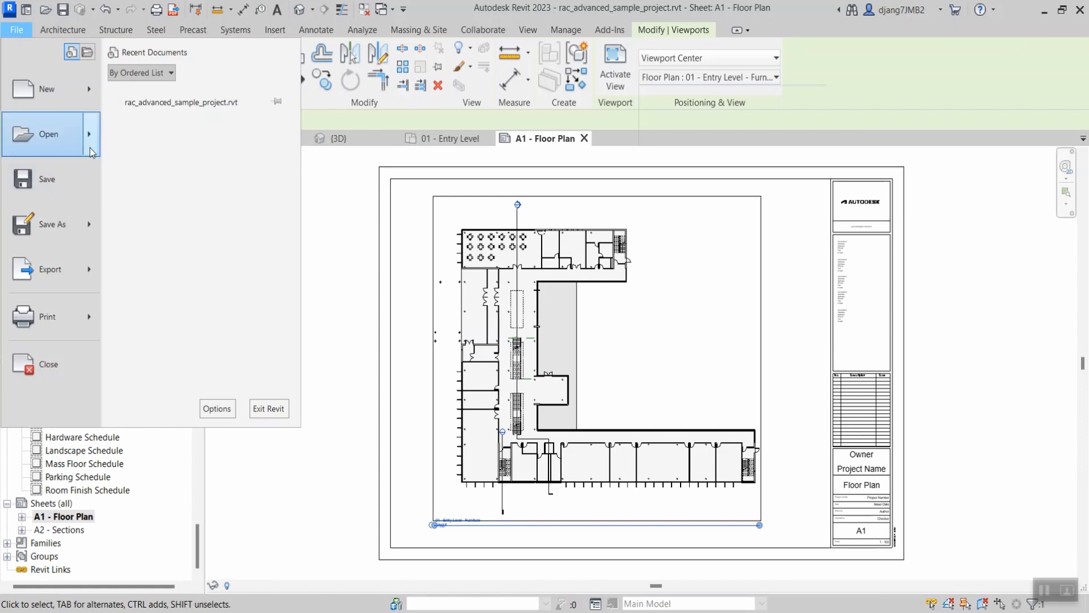
mouse_move(99, 102)
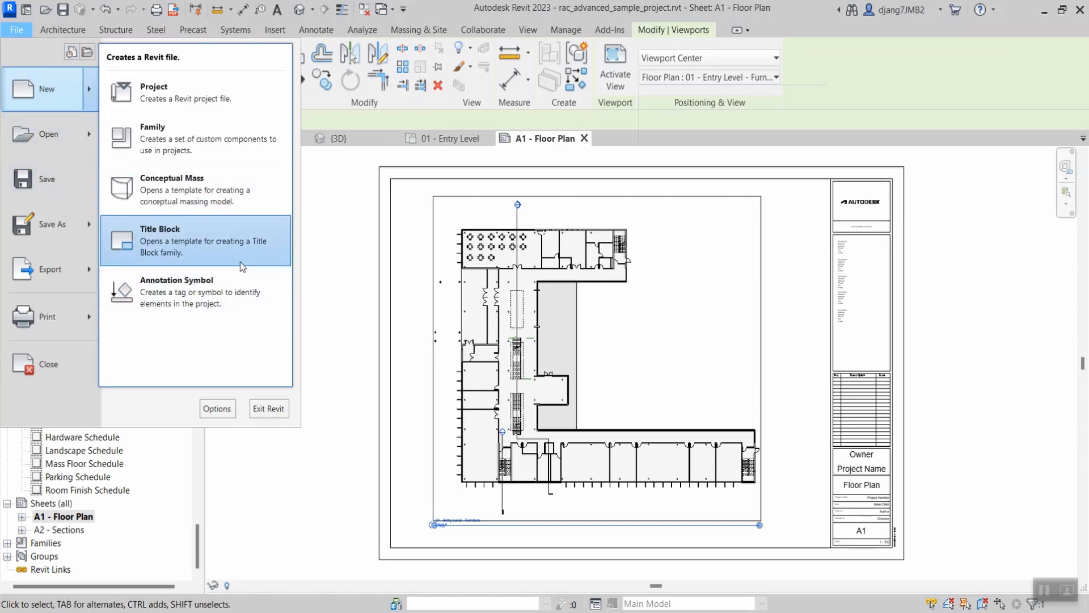
click(188, 139)
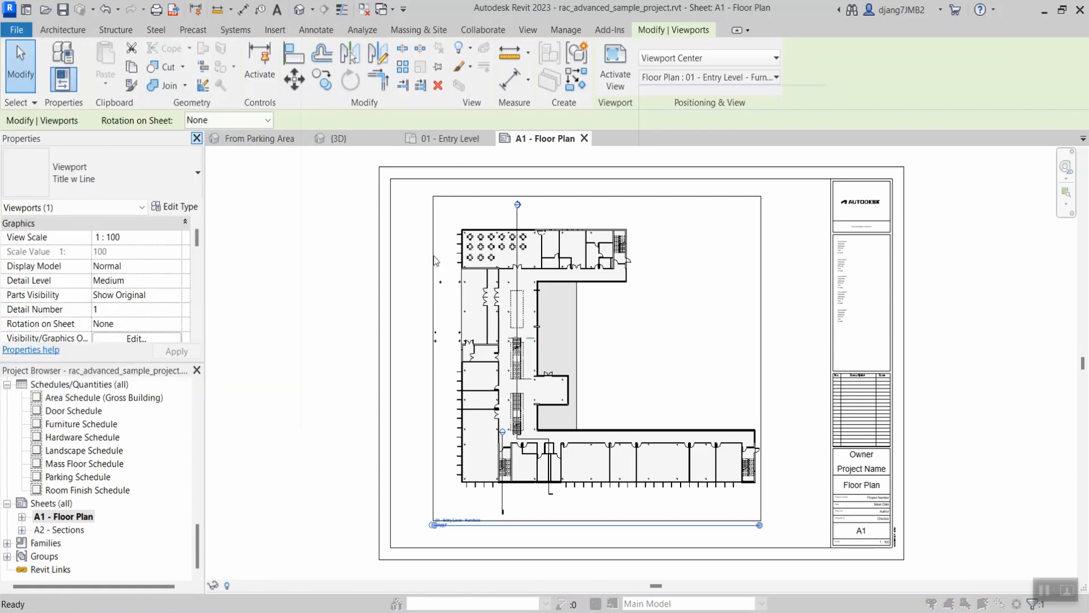
scroll(795, 409, down, 3)
click(746, 464)
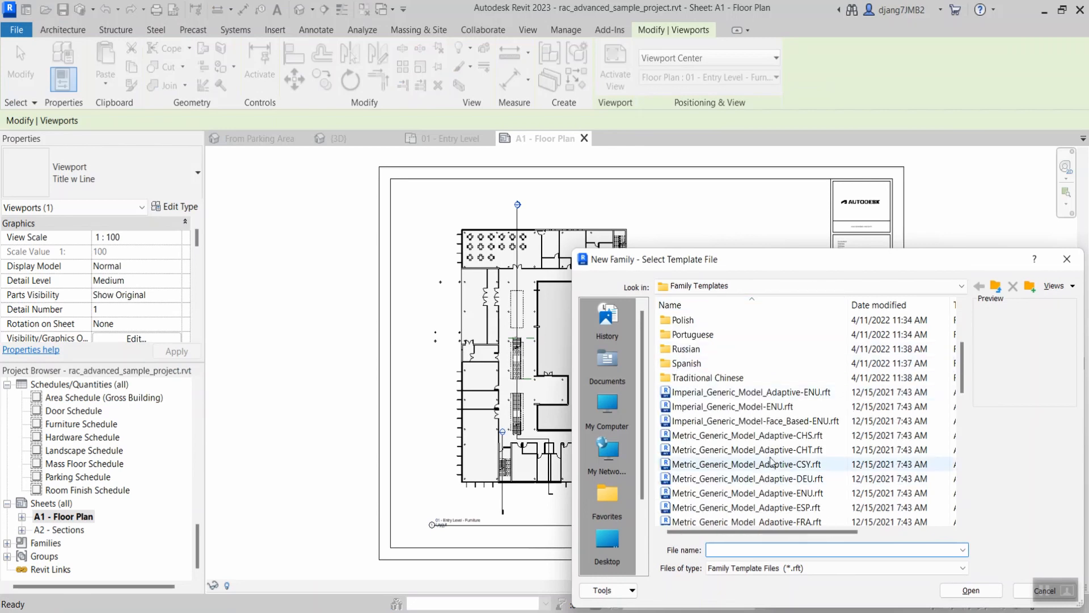
click(969, 590)
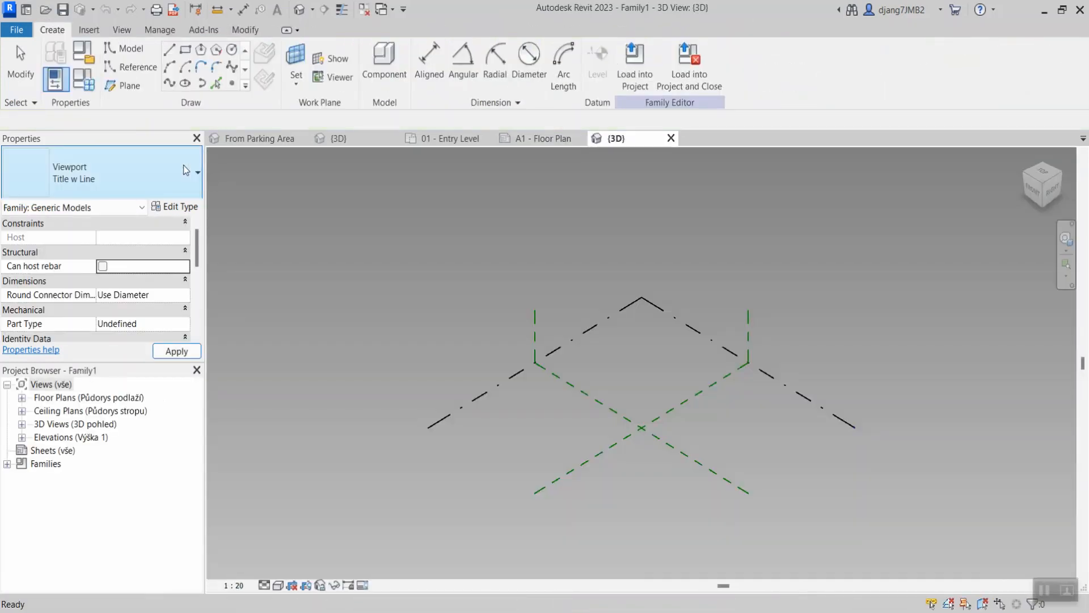
- Duplicate the Default Elevation parameter as Default Elevation 2 in the family's Family Types settings, and close them without applying
click(82, 87)
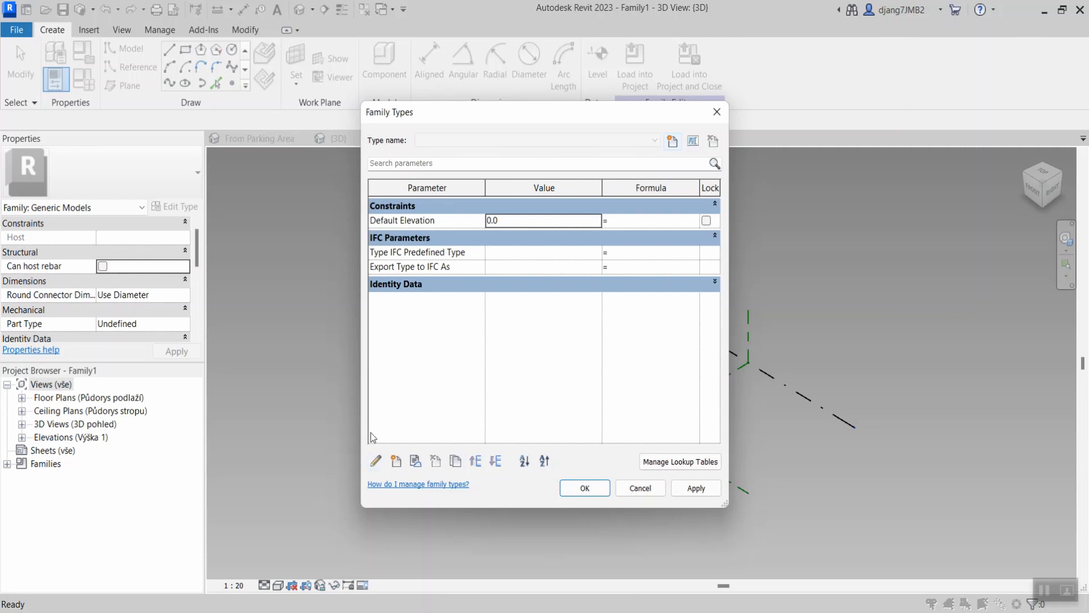
click(437, 223)
click(455, 461)
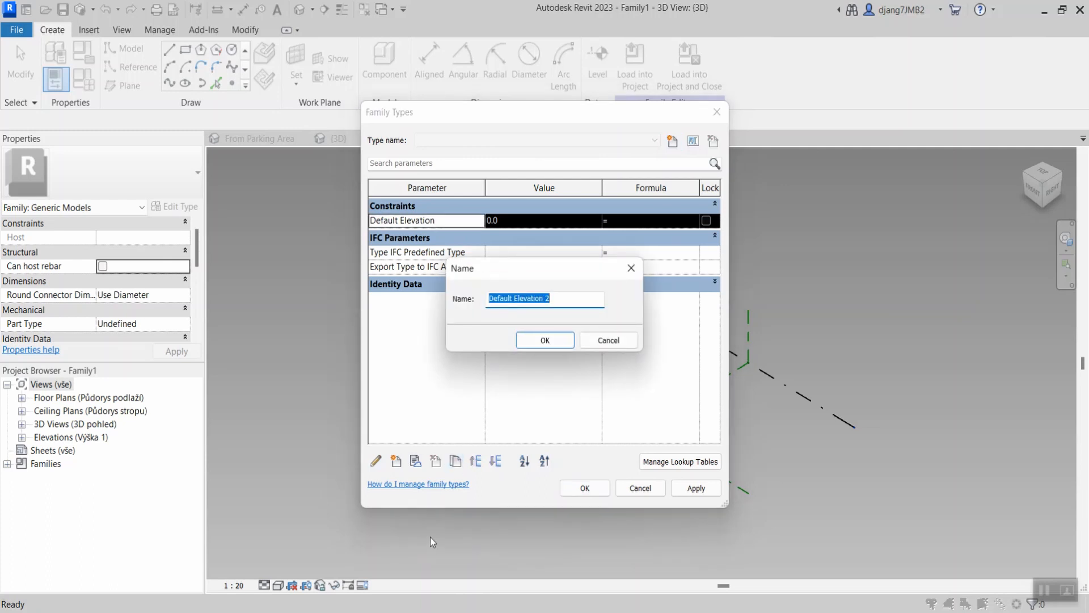
click(546, 340)
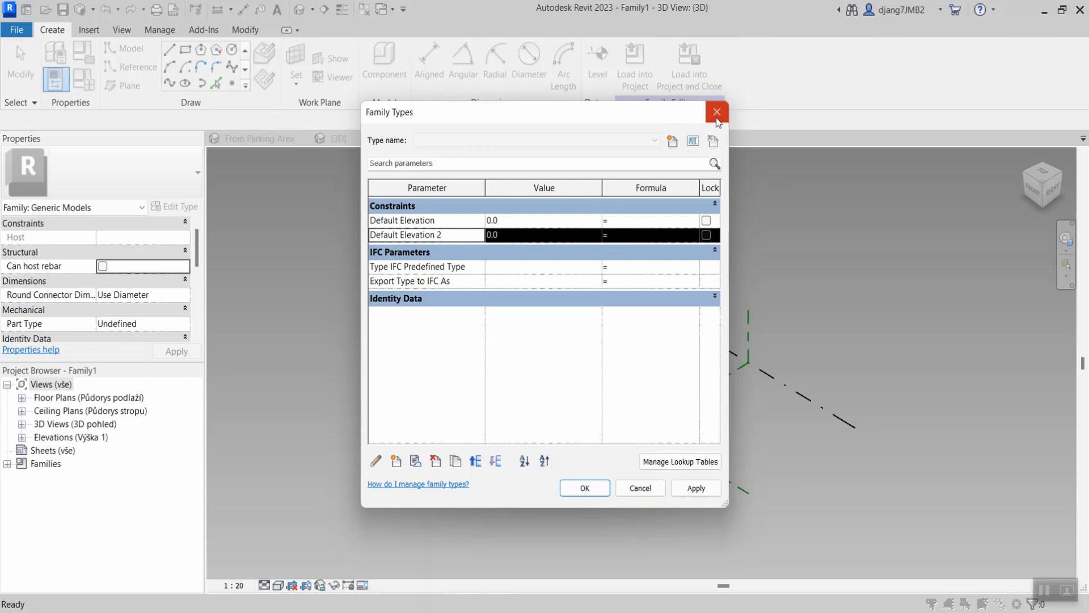
click(718, 112)
- Look through the family editor's insert, view and manage tools, and close the new family to return to sheet A1
click(91, 32)
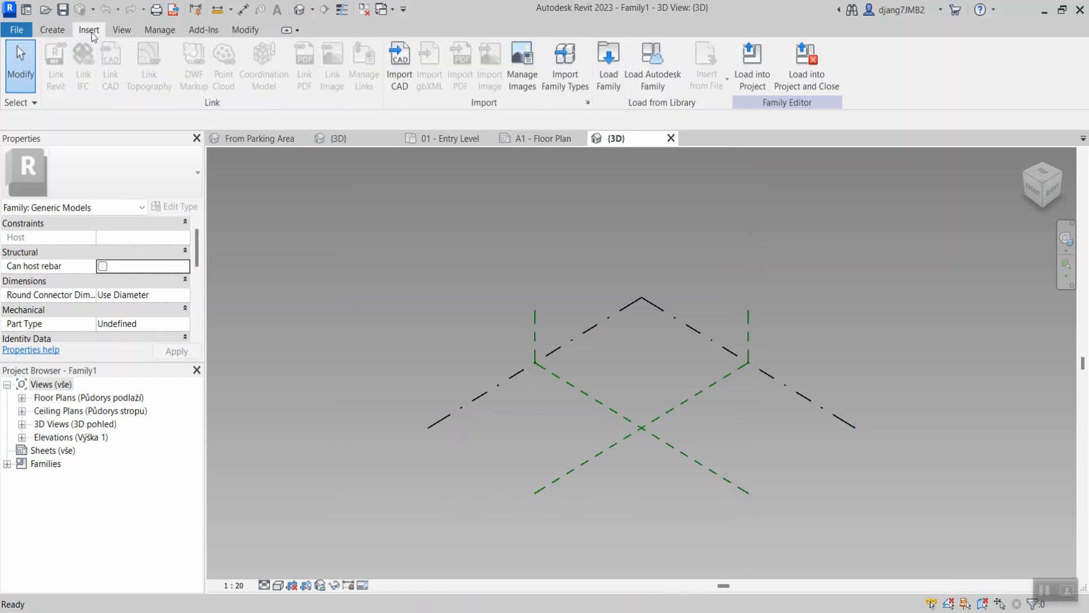
click(120, 30)
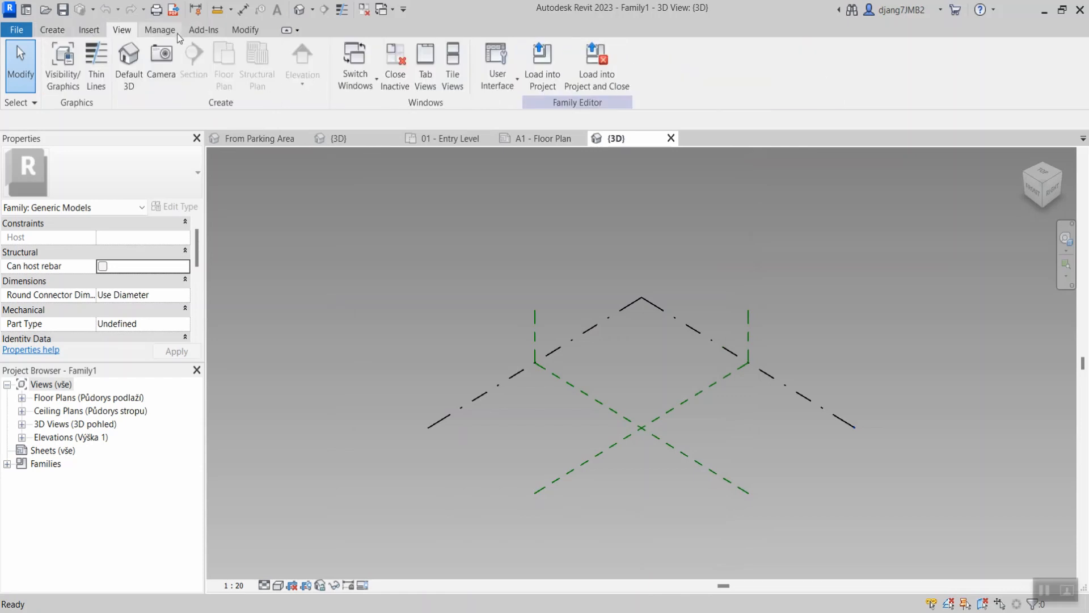
click(159, 30)
click(671, 138)
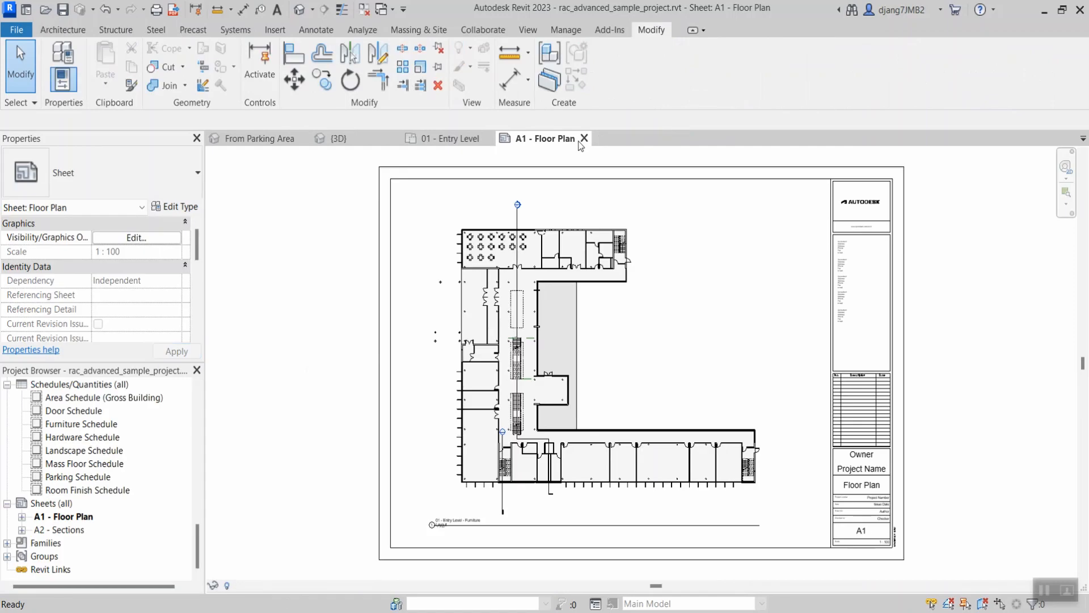
- Create a new family from the template Metric_Generic_Model-ENU.rft
click(14, 30)
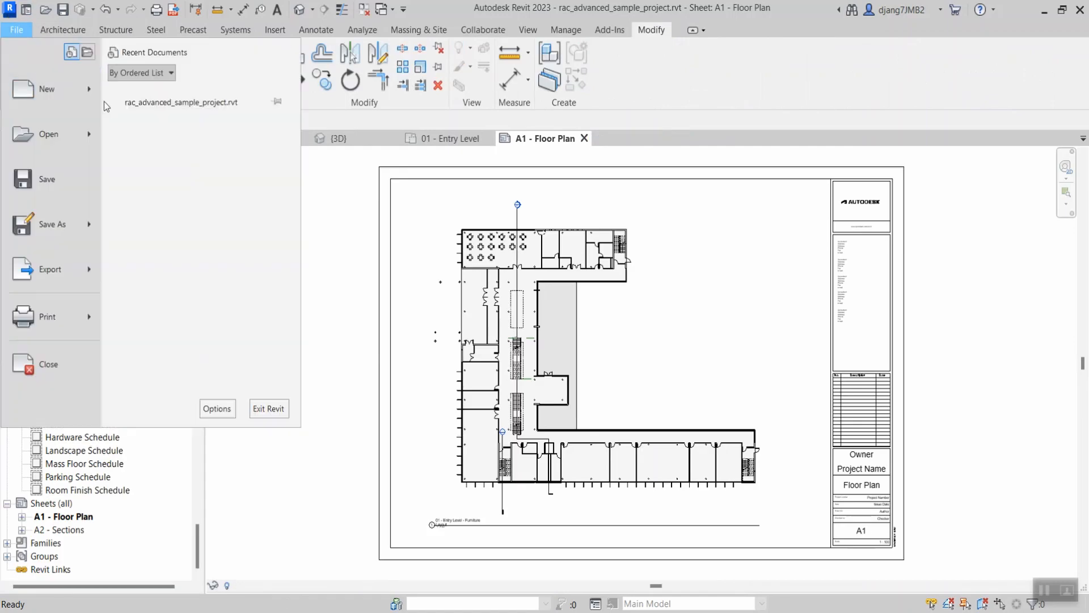
mouse_move(85, 89)
click(170, 136)
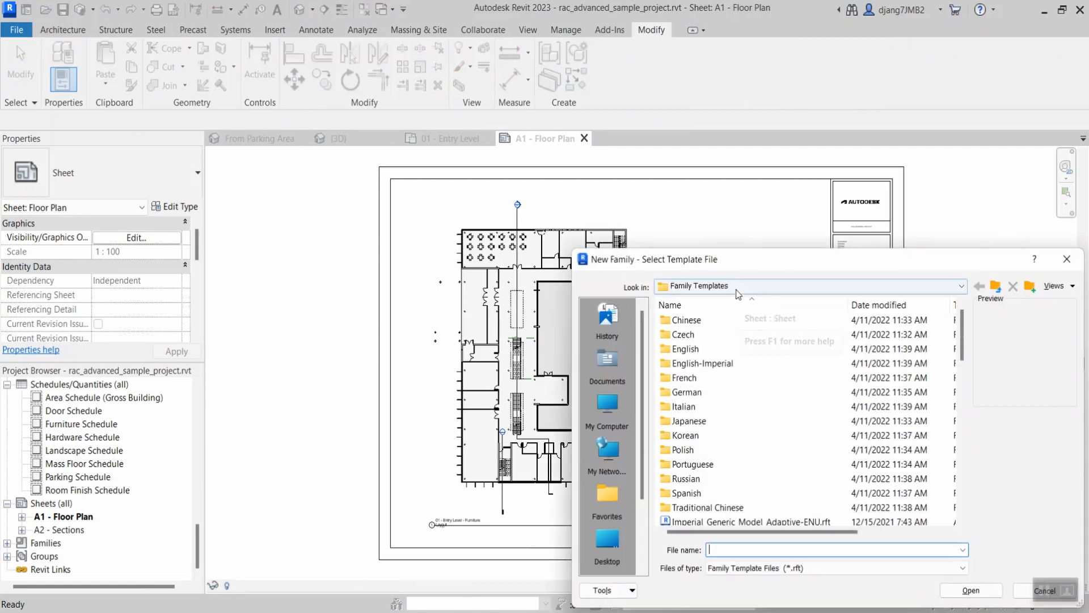
scroll(782, 423, down, 5)
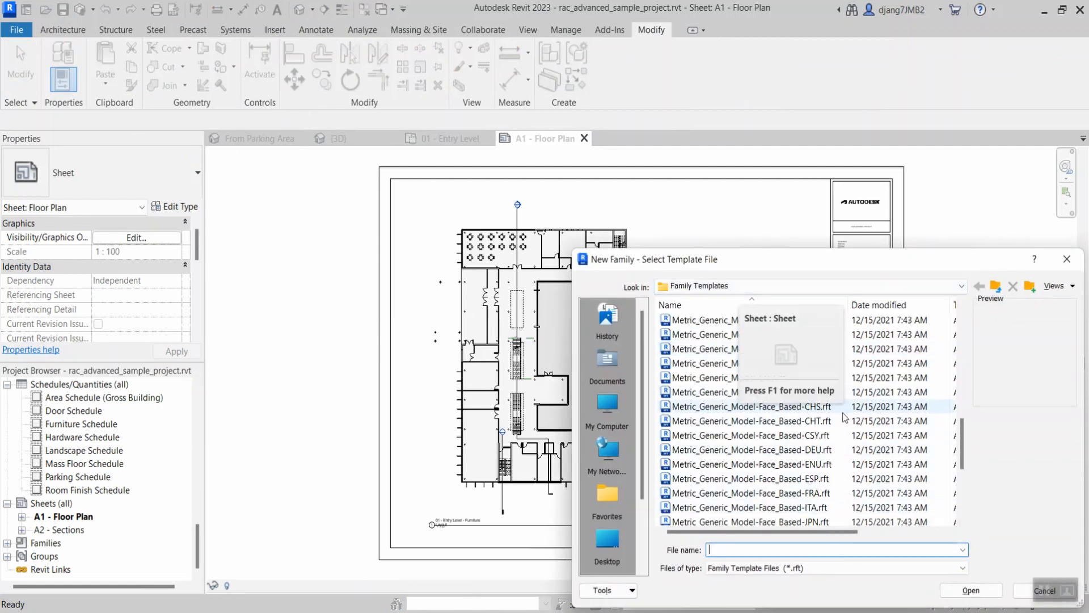
click(715, 349)
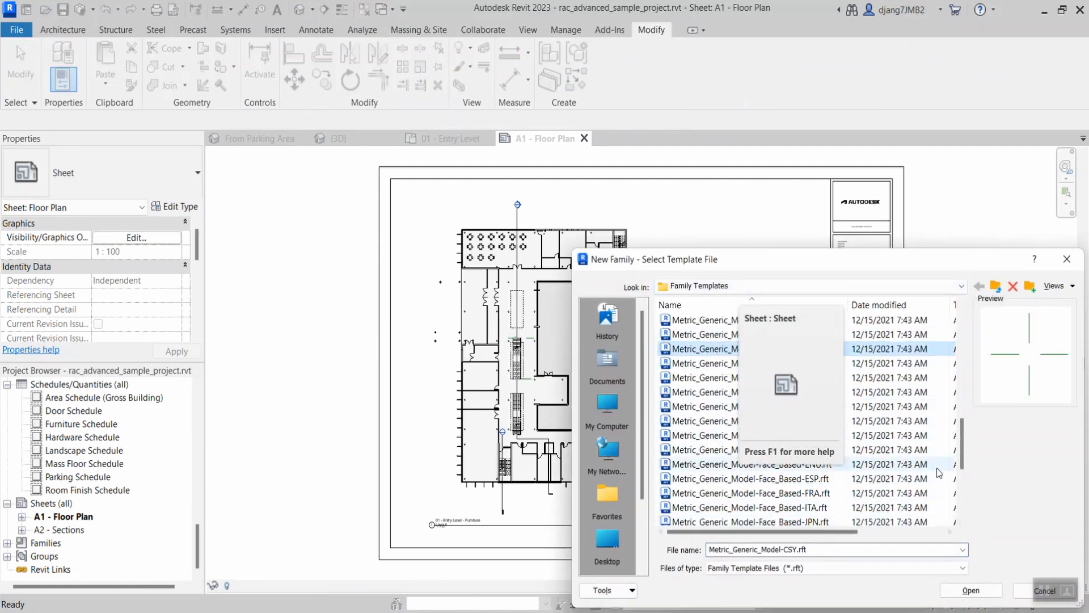
scroll(919, 471, down, 1)
scroll(919, 471, up, 3)
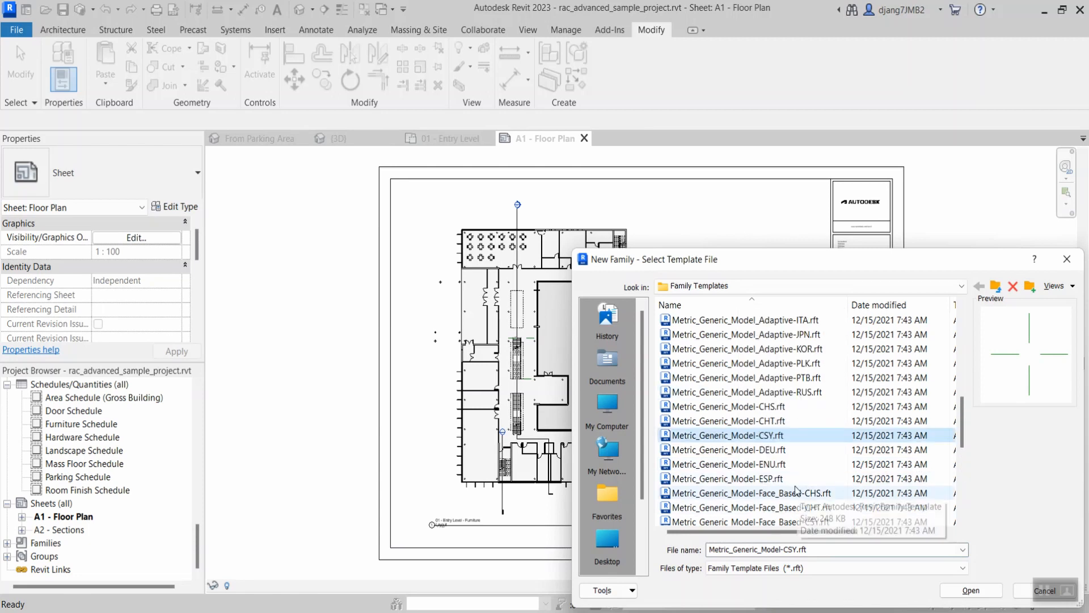
click(918, 464)
click(971, 590)
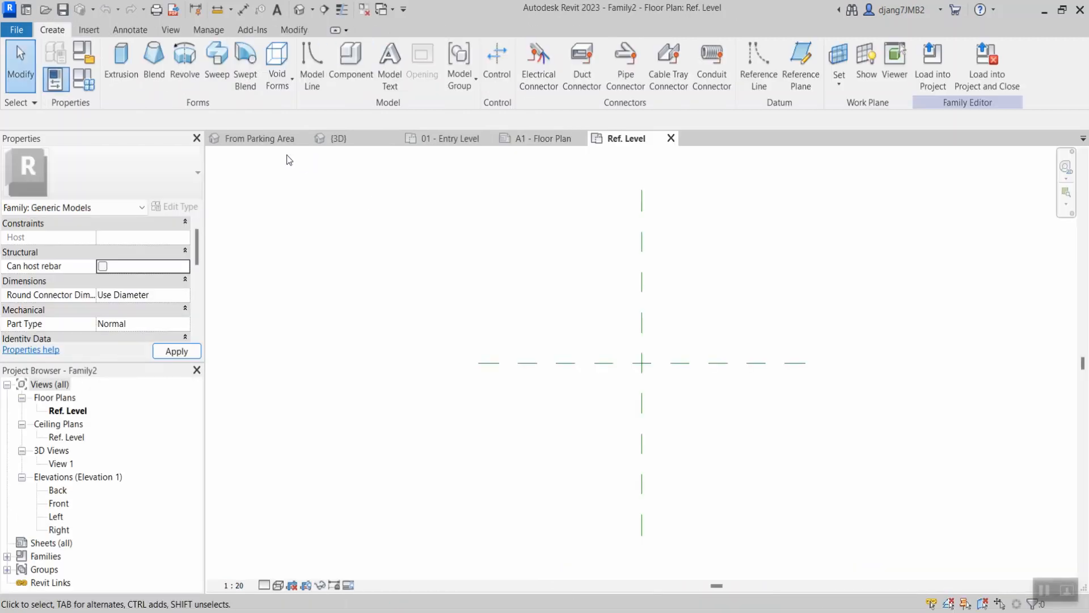
- Show the new family's annotation tools, and close the family, sheet A1 and the 01 - Entry Level plan
click(122, 30)
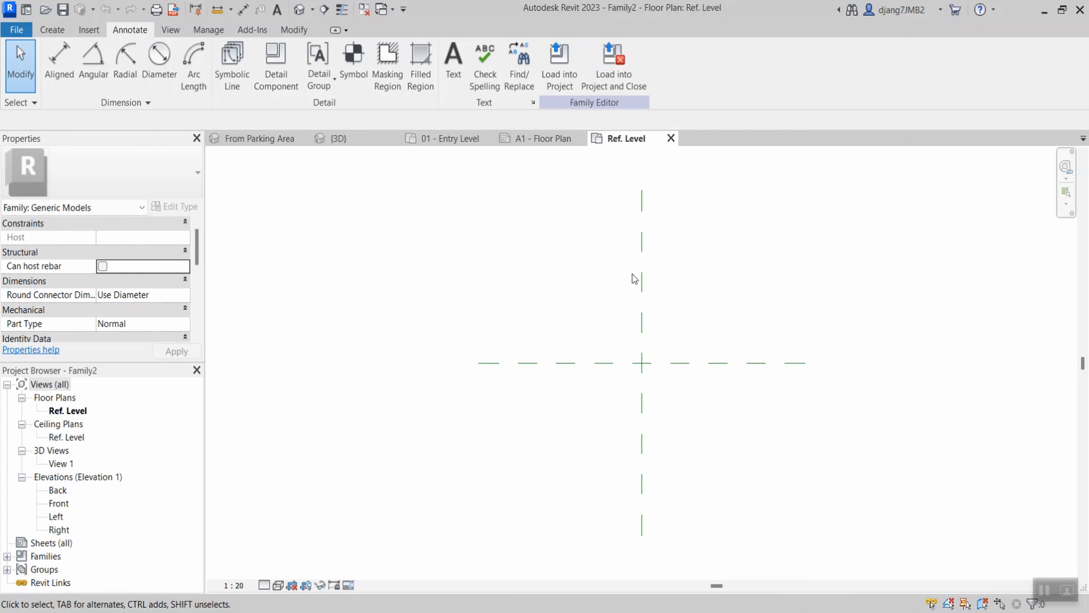
click(671, 139)
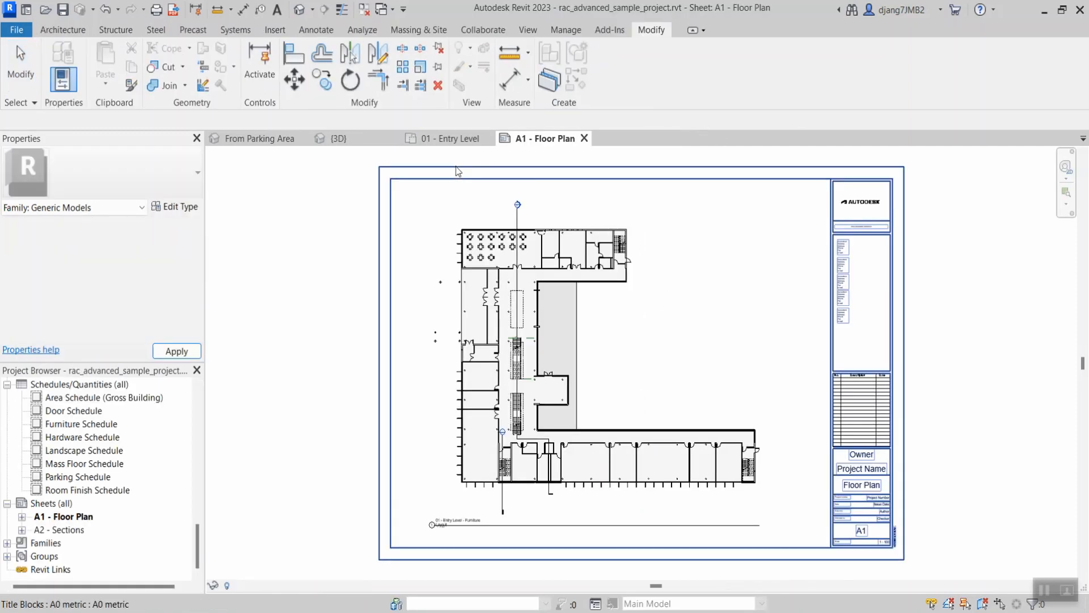
click(585, 139)
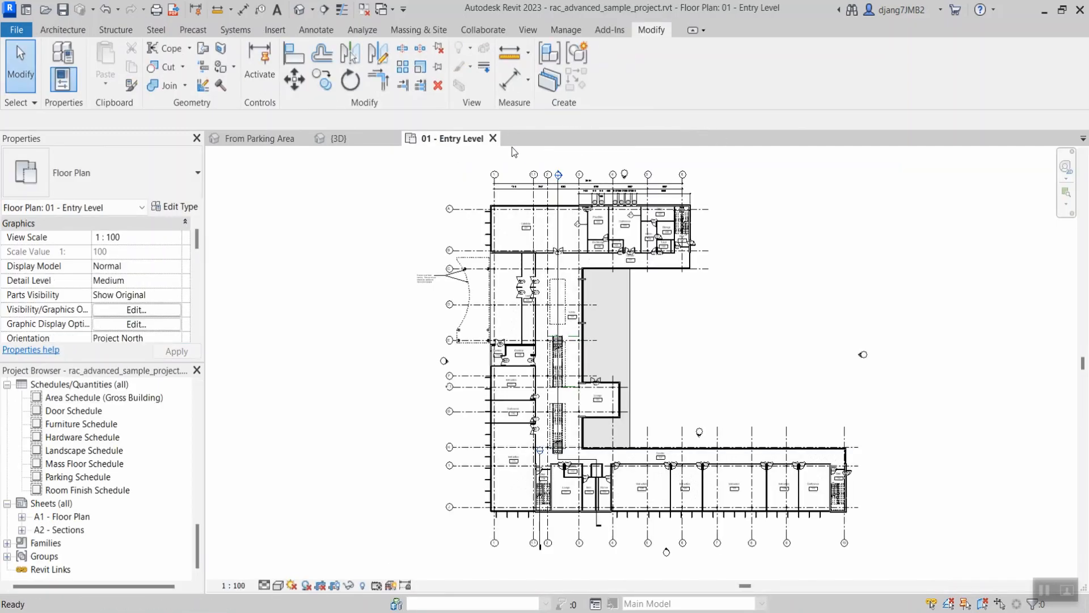
click(497, 140)
- Select the building together with the surrounding site and trees using a crossing selection in the 3D view
scroll(491, 434, down, 3)
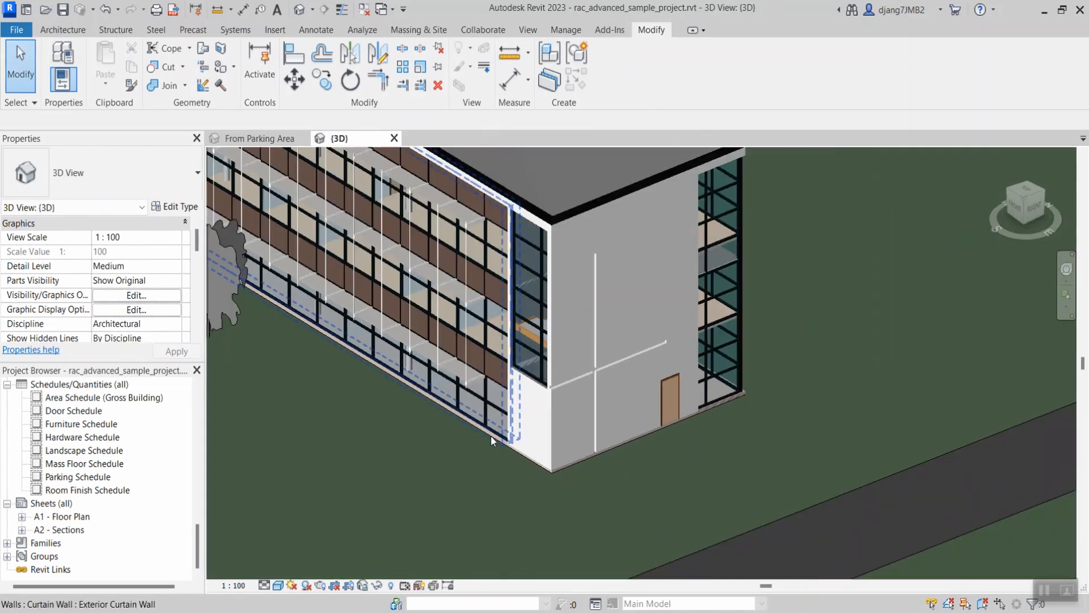
middle_drag(554, 373, 656, 397)
scroll(665, 378, down, 1)
scroll(665, 378, down, 2)
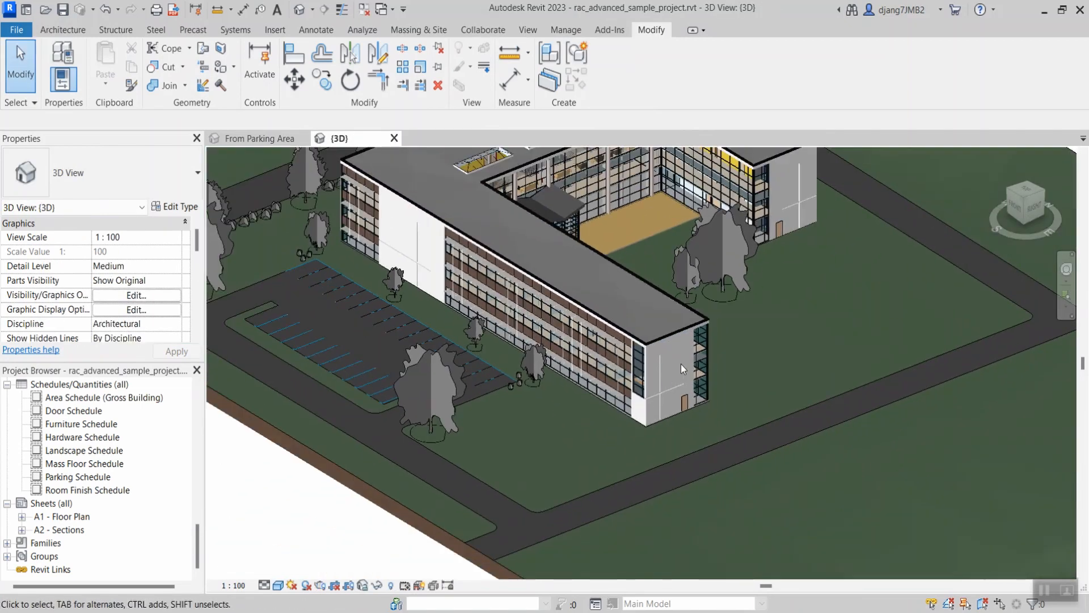
shift+middle_drag(680, 363, 689, 472)
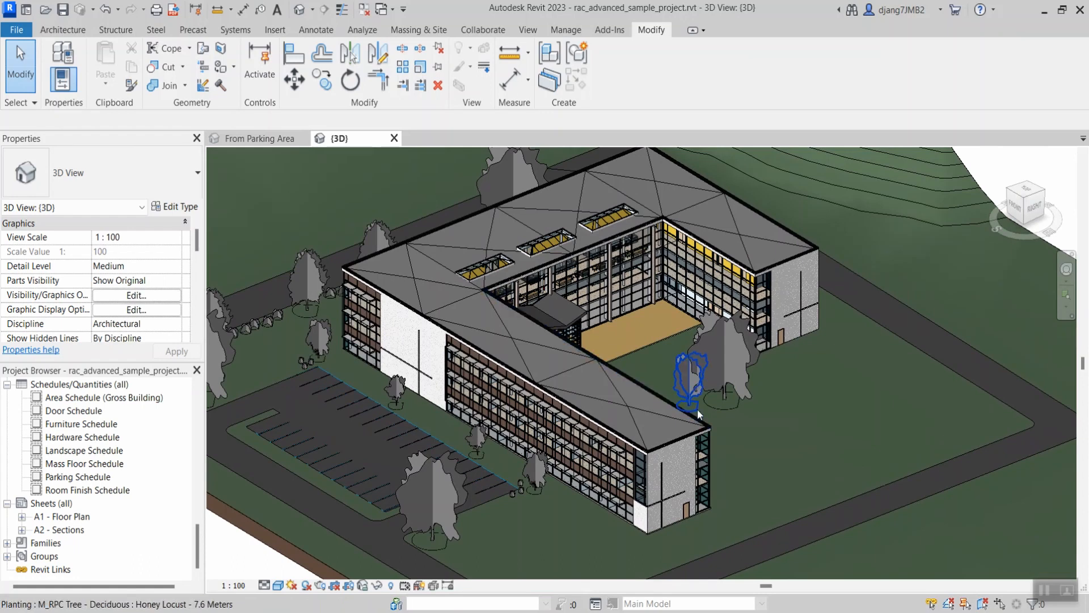
scroll(697, 409, down, 3)
drag(656, 303, 445, 421)
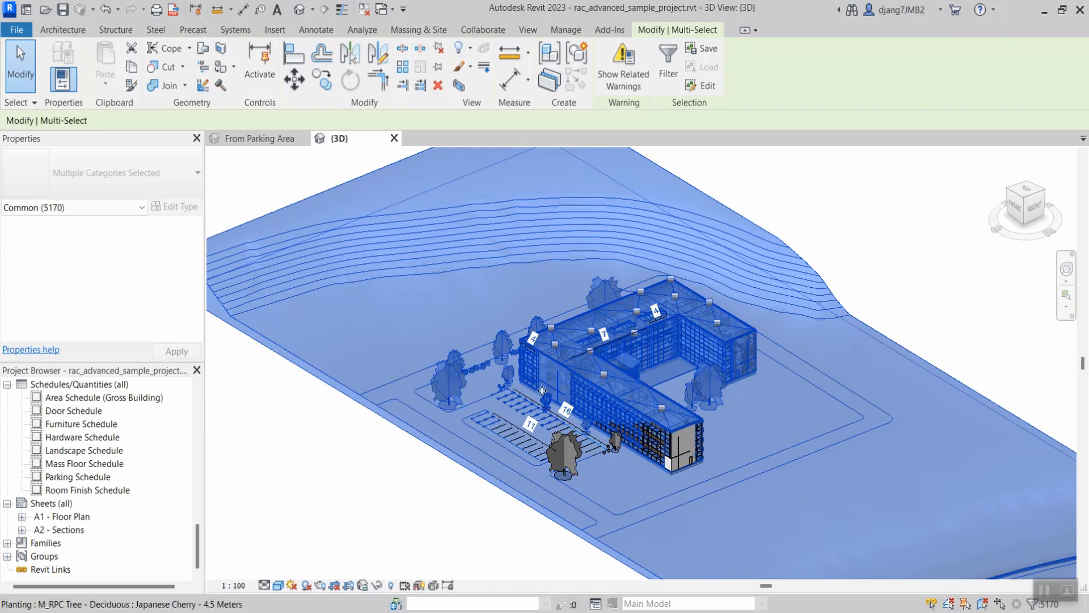
- Activate the controls and dimensions of the selected elements, examine the constraint locks around the building, and deactivate them again
click(261, 86)
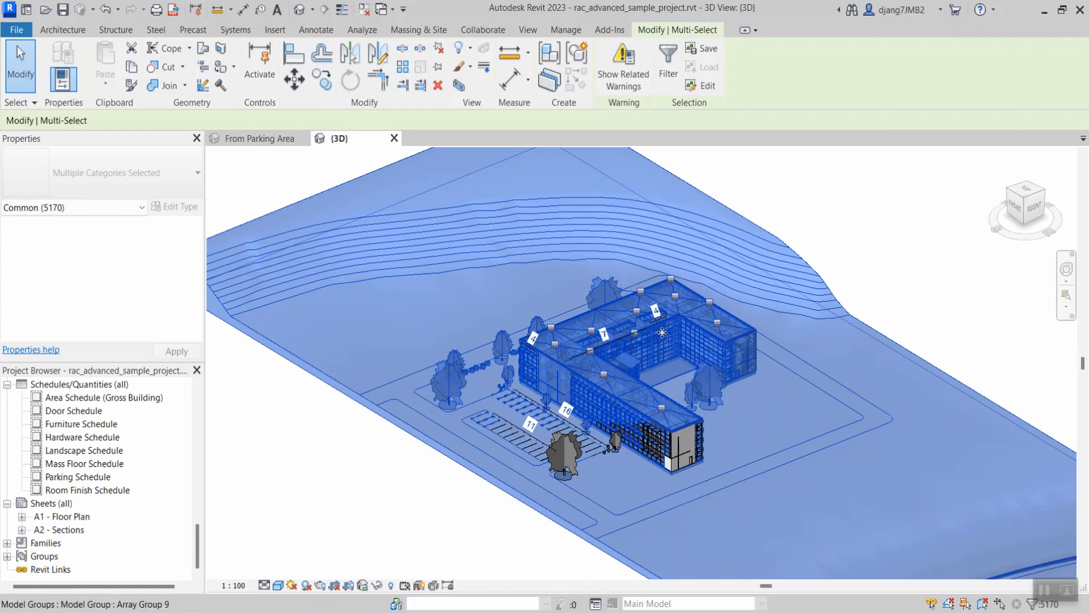
click(254, 74)
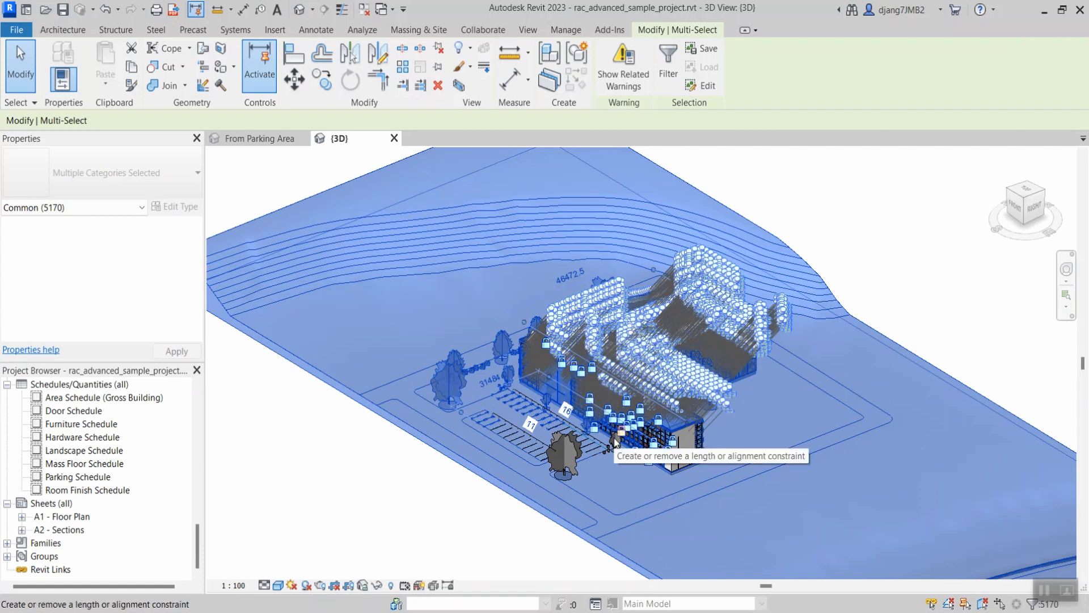
scroll(653, 352, up, 5)
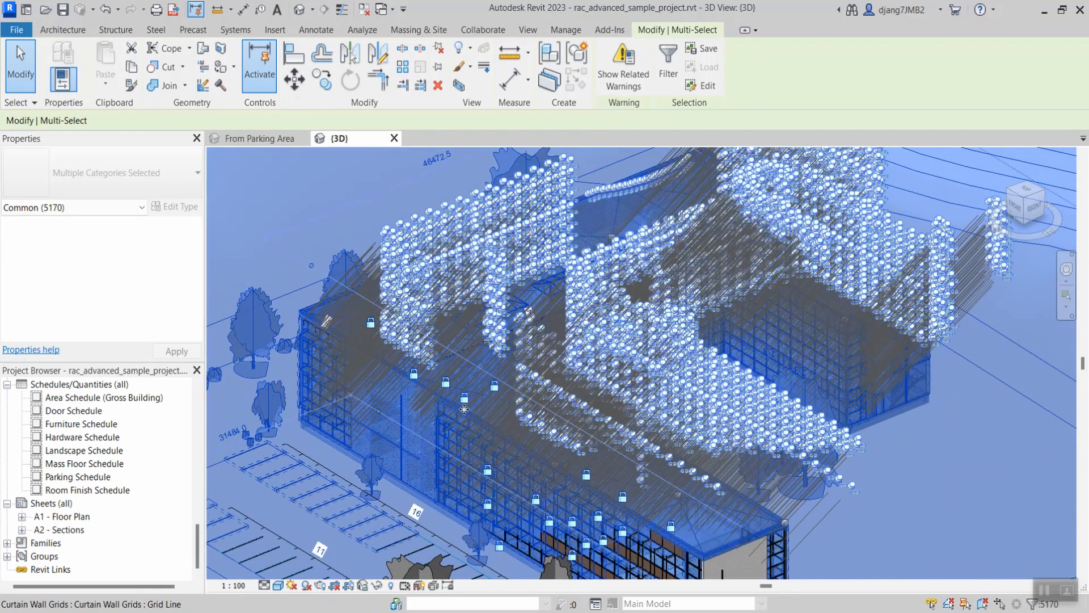
click(259, 79)
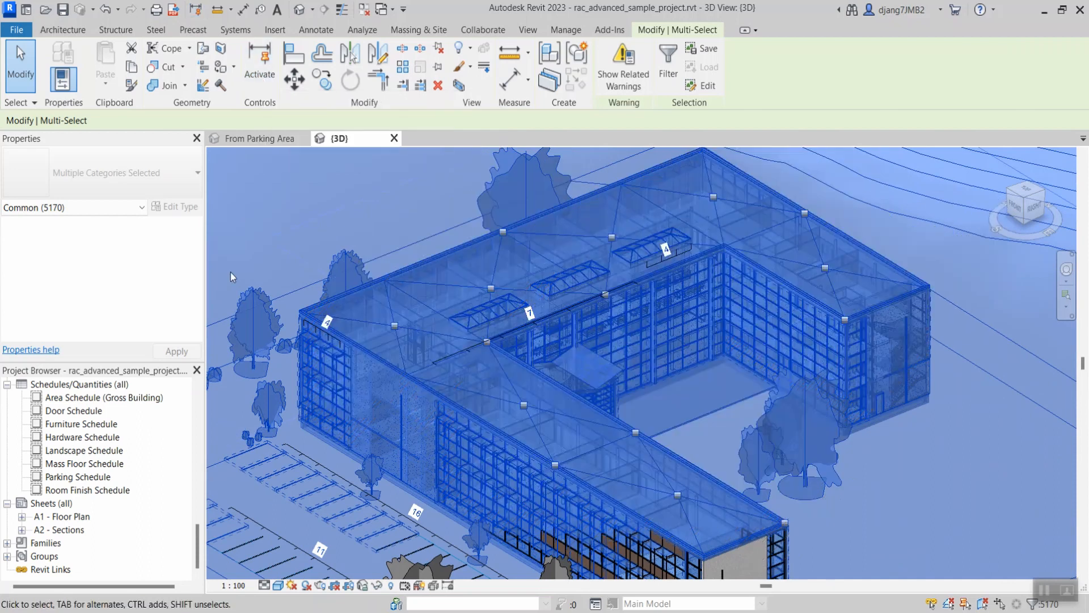
- Inspect the selected courtyard curtain walls, and clear the selection in the 3D view
scroll(444, 217, down, 3)
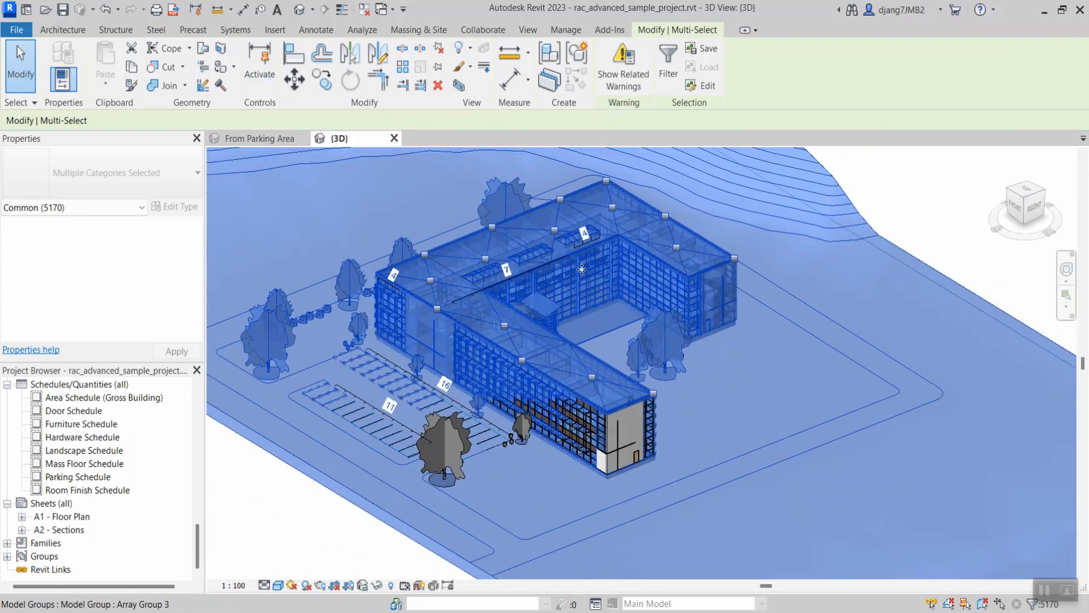
middle_drag(539, 272, 618, 333)
scroll(619, 333, up, 5)
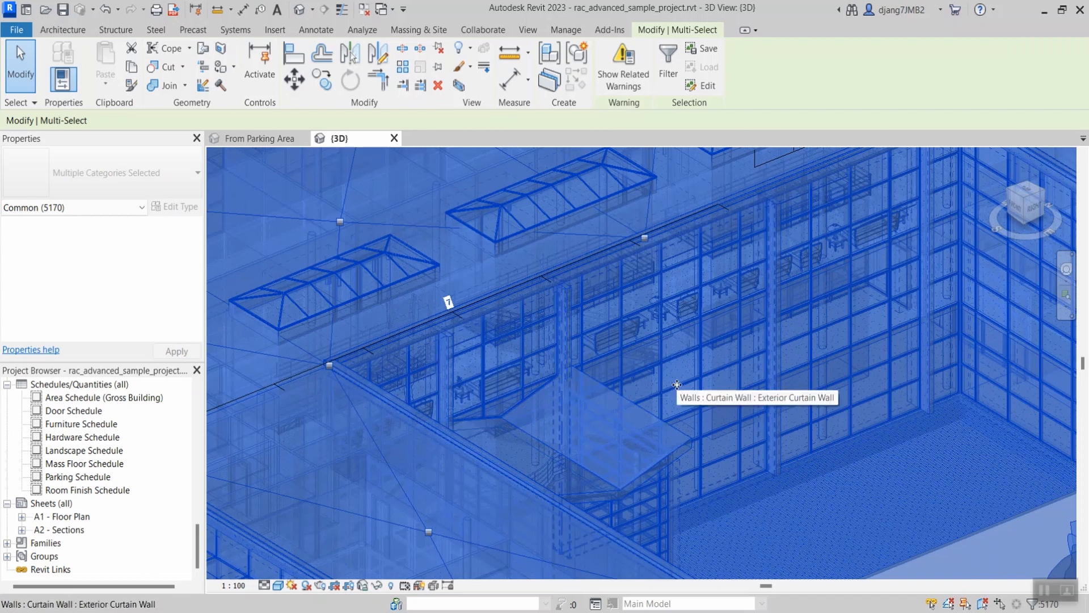
key(Escape)
scroll(653, 393, down, 3)
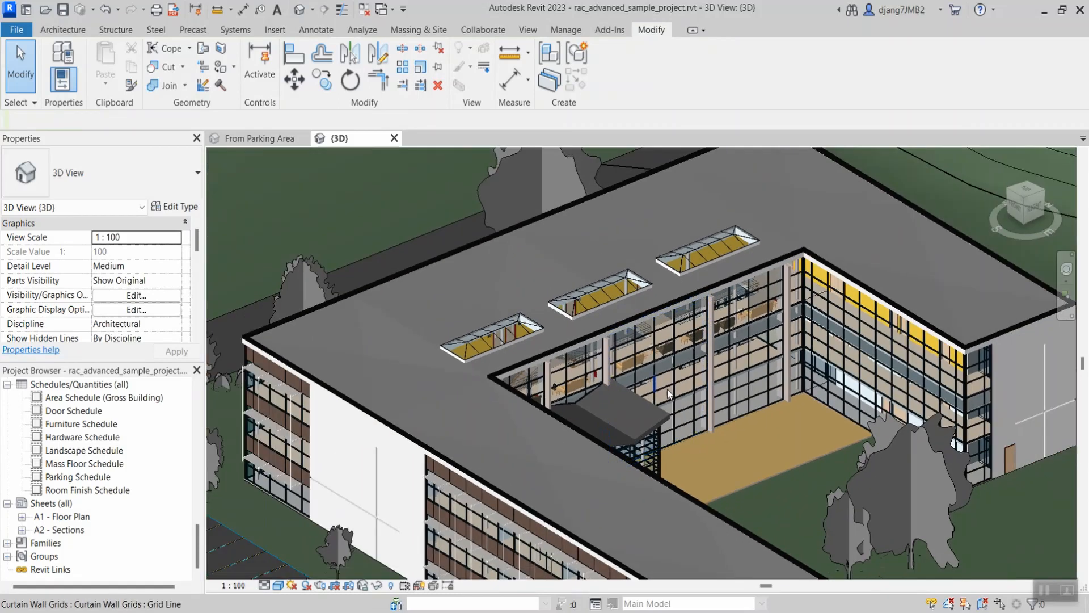
scroll(664, 390, down, 1)
middle_drag(785, 428, 712, 435)
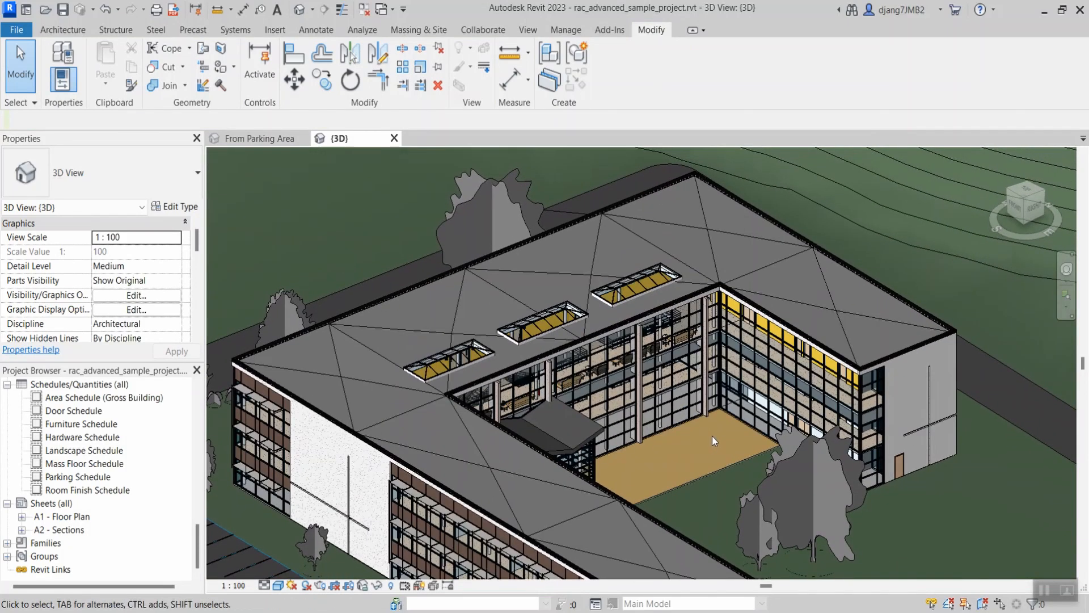